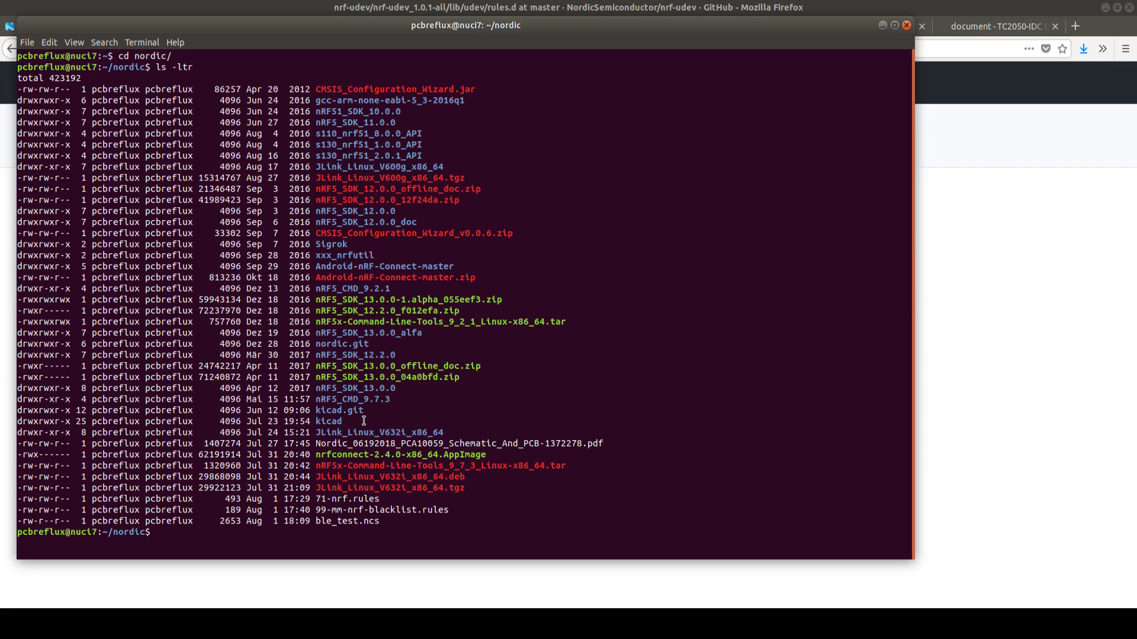
# Step: Copy 71-nrf.rules into /etc/udev/rules.d/ using sudo
pyautogui.write('sudo cp 7~1')
pyautogui.press('BackSpace')
pyautogui.press('BackSpace')
pyautogui.write('1')
pyautogui.press('Tab')
pyautogui.write('/etc/')
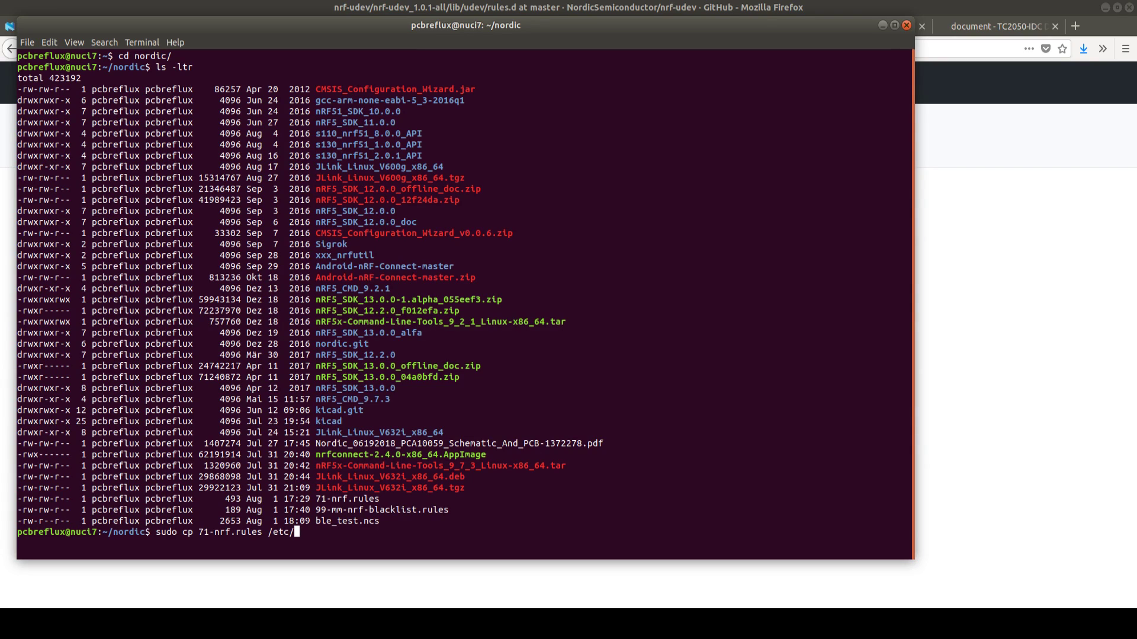
pyautogui.write('udev/r')
pyautogui.press('Tab')
pyautogui.press('Return')
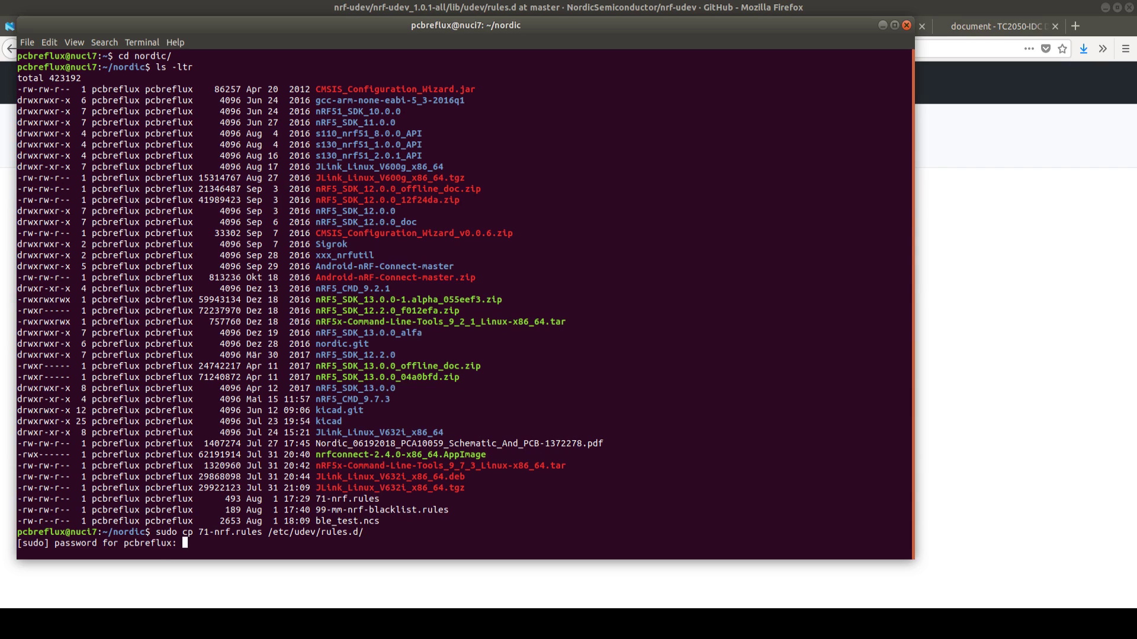
pyautogui.hotkey('ctrl', 'c')
# Step: Copy 99-mm-nrf-blacklist.rules into /etc/udev/rules.d/ using sudo, reusing the previous copy command
pyautogui.press('Up')
pyautogui.press('Left')
pyautogui.press('Left')
pyautogui.press('Left')
pyautogui.press('Left')
pyautogui.press('Left')
pyautogui.press('Left')
pyautogui.press('Left')
pyautogui.press('Left')
pyautogui.press('Left')
pyautogui.press('Left')
pyautogui.press('Left')
pyautogui.press('Left')
pyautogui.press('Left')
pyautogui.press('Left')
pyautogui.press('Left')
pyautogui.press('Left')
pyautogui.press('Left')
pyautogui.press('Left')
pyautogui.press('Left')
pyautogui.press('BackSpace')
pyautogui.press('BackSpace')
pyautogui.press('BackSpace')
pyautogui.press('BackSpace')
pyautogui.press('BackSpace')
pyautogui.press('BackSpace')
pyautogui.press('BackSpace')
pyautogui.press('BackSpace')
pyautogui.press('BackSpace')
pyautogui.press('BackSpace')
pyautogui.press('BackSpace')
pyautogui.press('BackSpace')
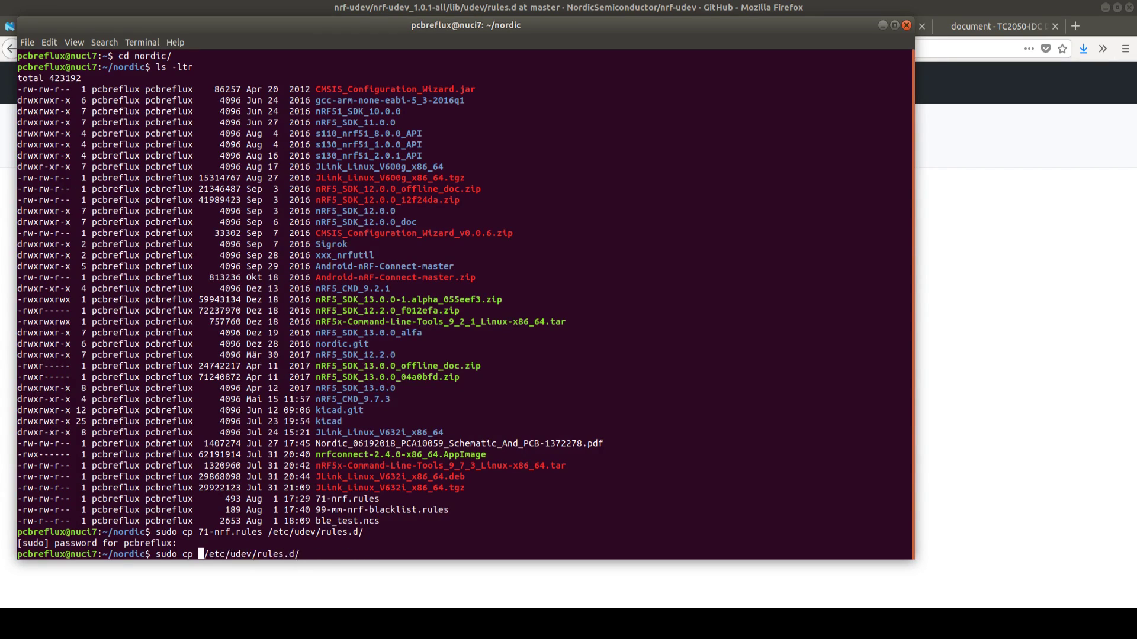
pyautogui.write('99-mm-nrf-blacklist.rules')
pyautogui.press('Return')
# Step: Run sudo udevadm control --reload-rules to reload the udev rules, and apply them with sudo udevadm trigger
pyautogui.write('s')
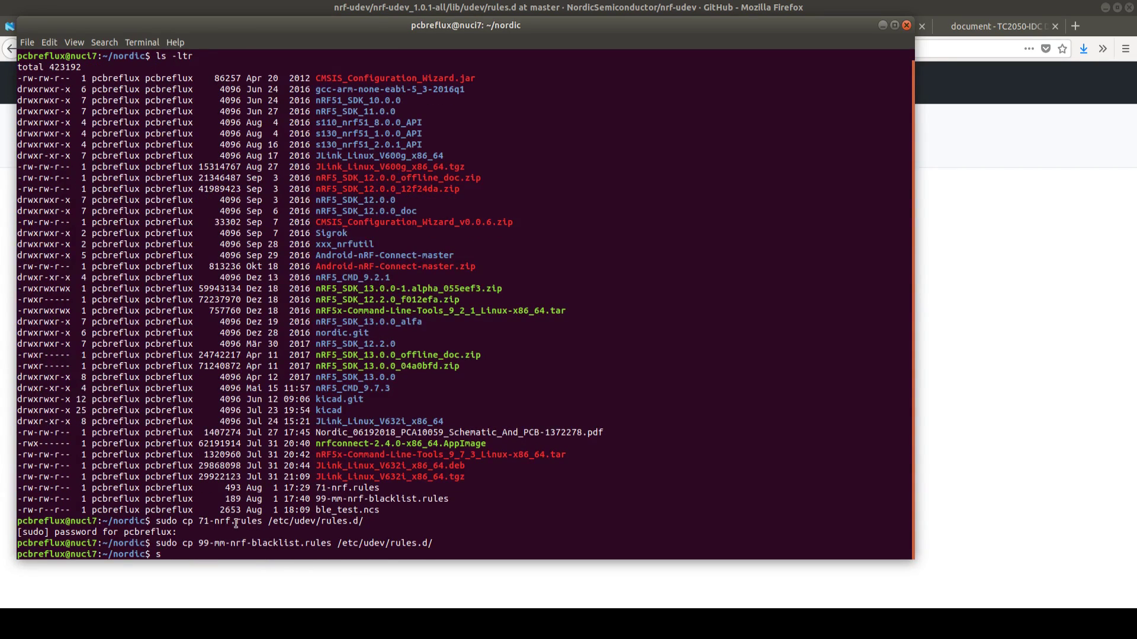
pyautogui.write('udo udevadm control --relo')
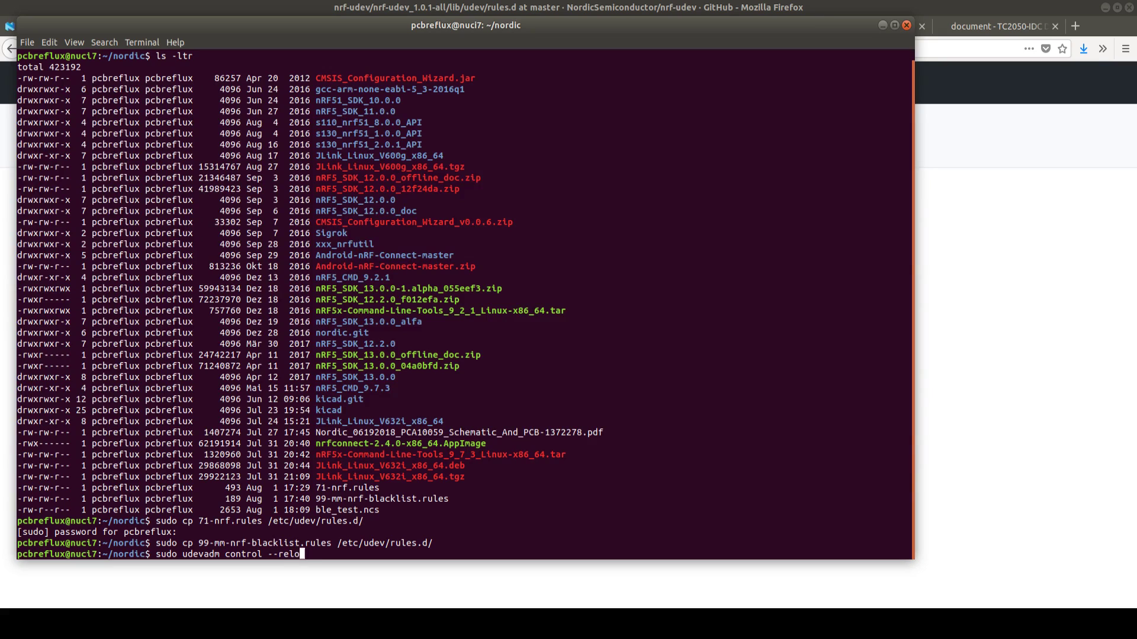
pyautogui.write('ad-rules')
pyautogui.press('Return')
pyautogui.write('su')
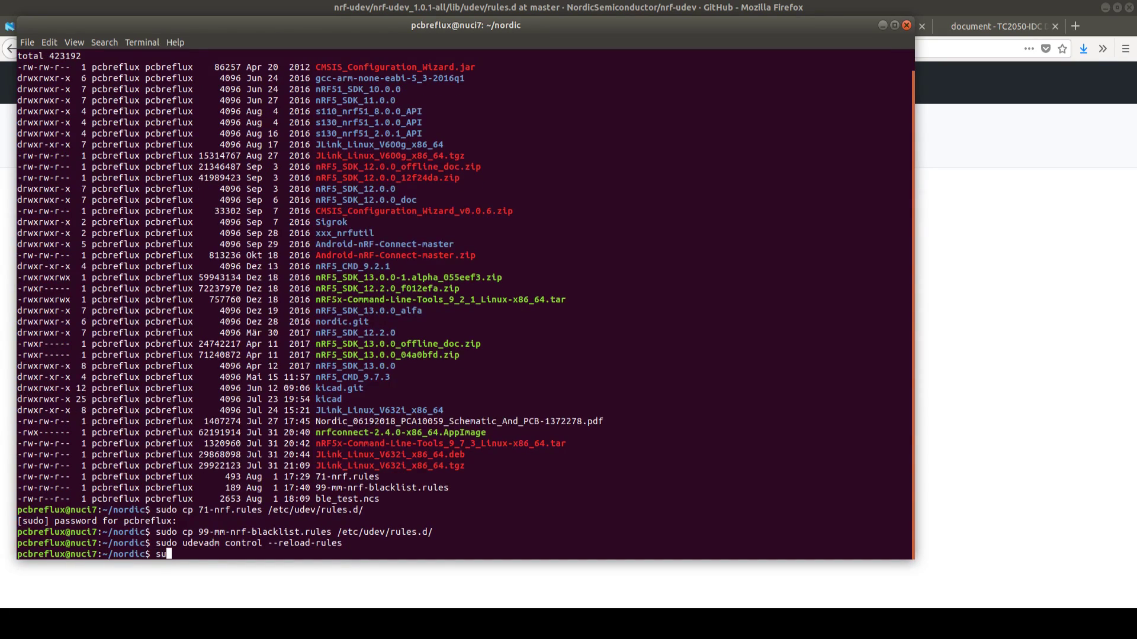
pyautogui.write('do udevadm trigger')
pyautogui.press('Return')
# Step: Run ./nrfconnect-2.4.0-x86_64.AppImage from the nordic folder to start nRF Connect
pyautogui.write('.')
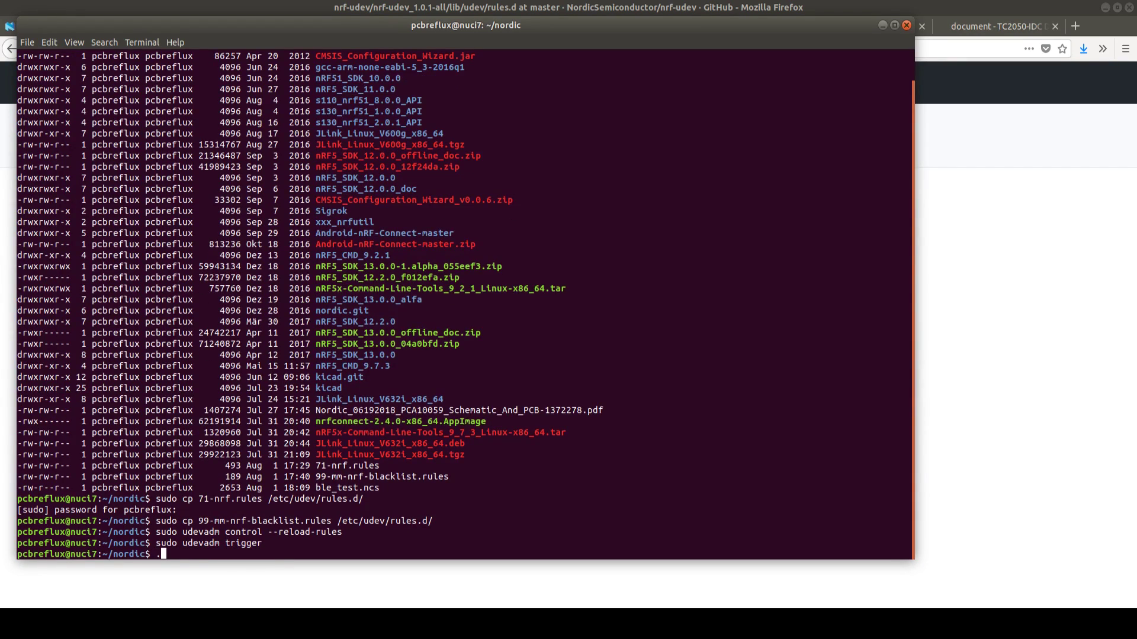
pyautogui.write('/')
pyautogui.moveTo(315, 422); pyautogui.dragTo(485, 421)
pyautogui.middleClick(526, 438)
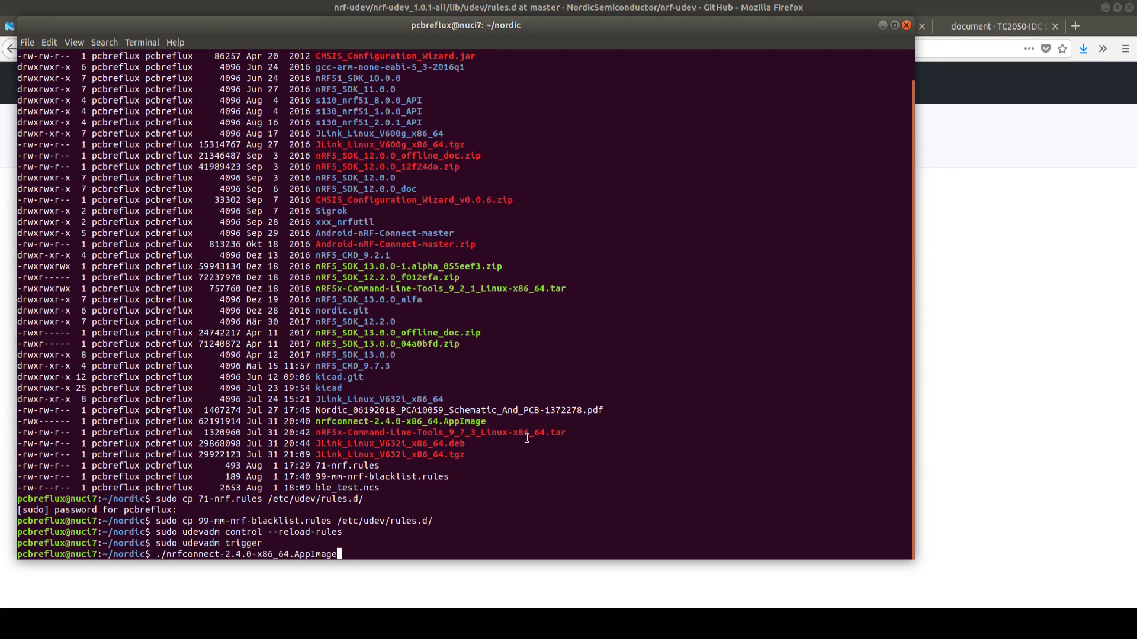
pyautogui.press('Return')
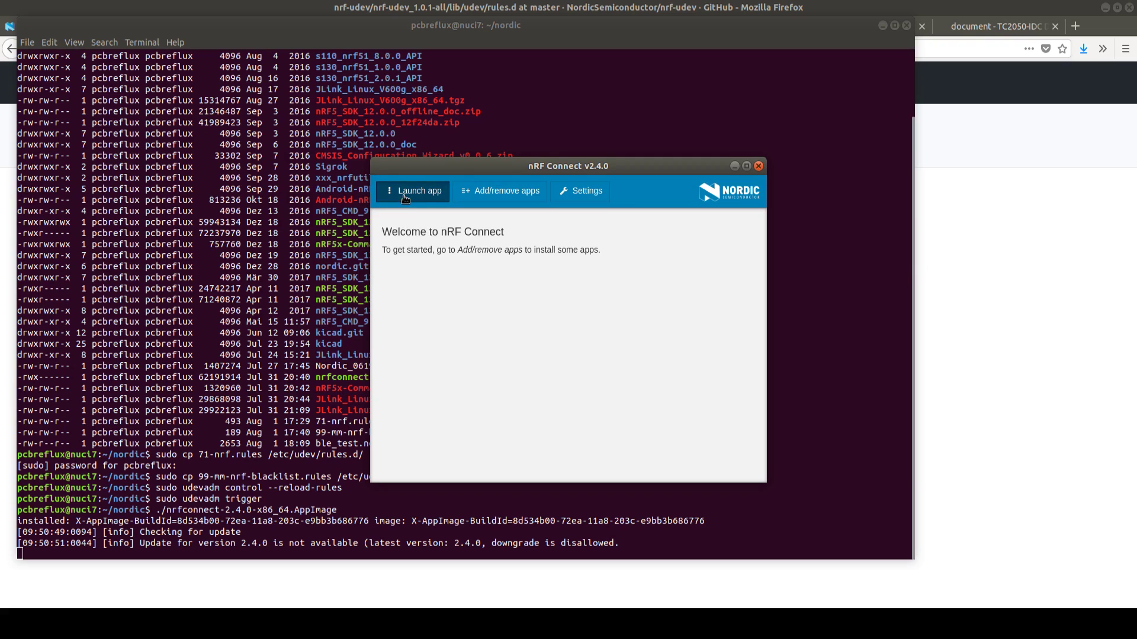
# Step: Install the Bluetooth Low Energy, nRF Cloud Gateway, Power Profiler, Programmer and RSSI Viewer apps
pyautogui.click(487, 190)
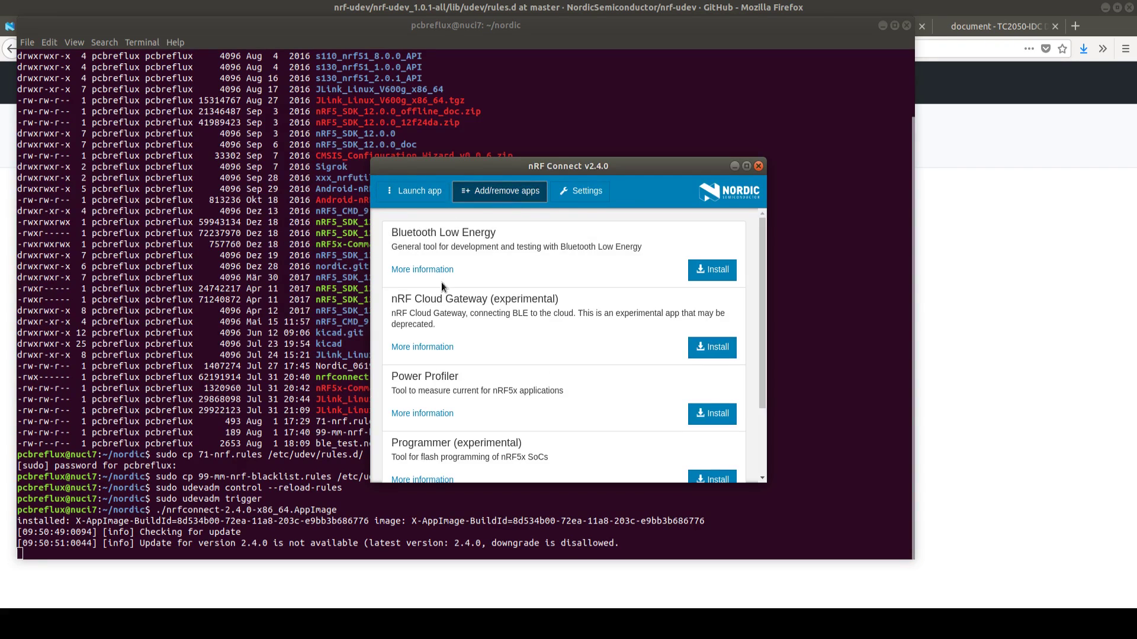
pyautogui.click(713, 270)
pyautogui.click(716, 347)
pyautogui.click(713, 413)
pyautogui.scroll(-1, 714, 426)
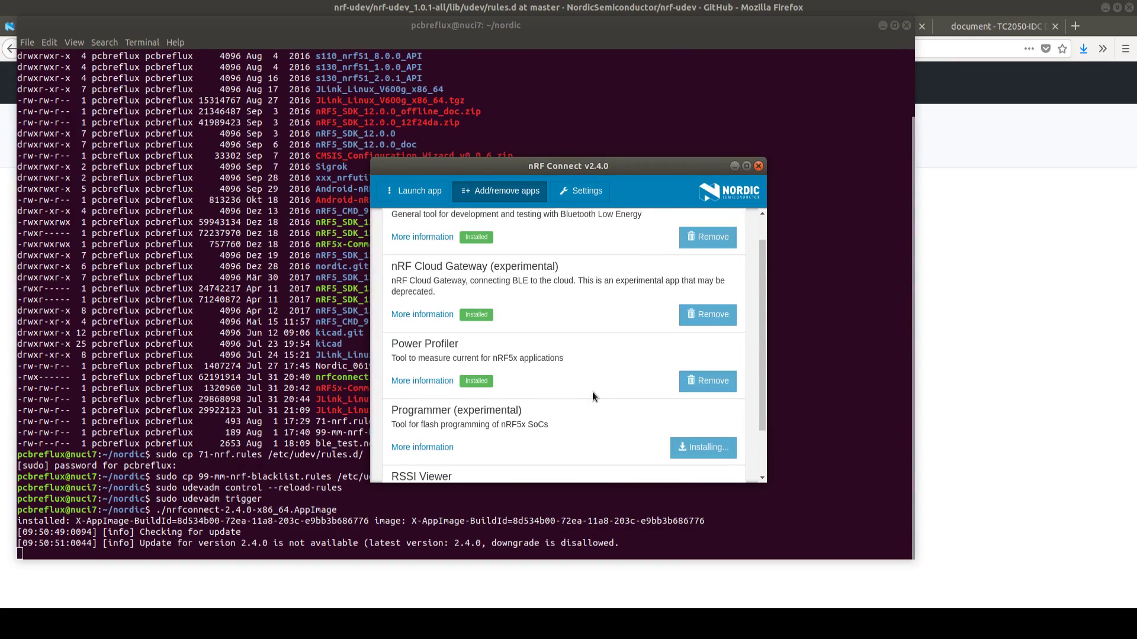
pyautogui.scroll(-3, 652, 384)
pyautogui.click(712, 385)
pyautogui.click(731, 462)
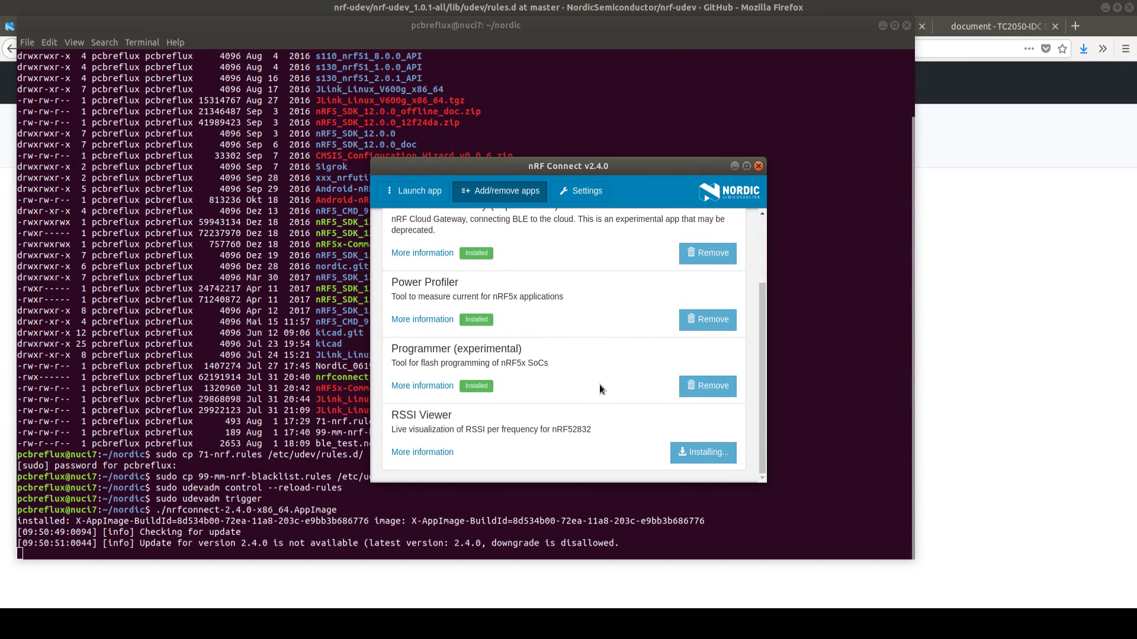
pyautogui.scroll(4, 599, 385)
# Step: Maximize the nRF Connect window and launch the installed Bluetooth Low Energy app
pyautogui.press('super+Up')
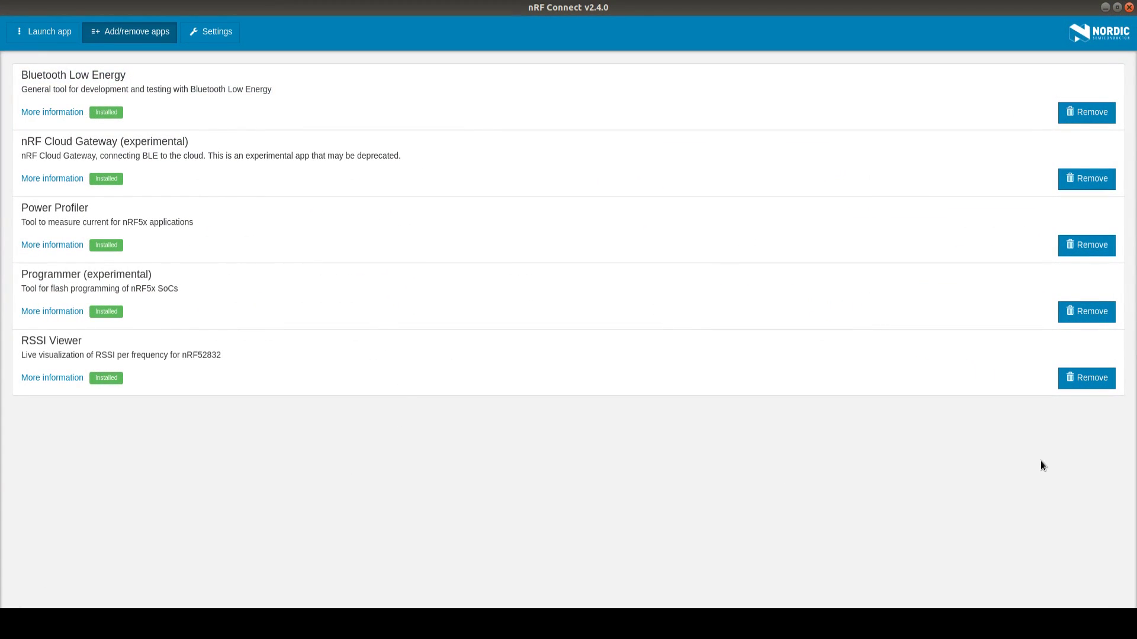
pyautogui.click(39, 33)
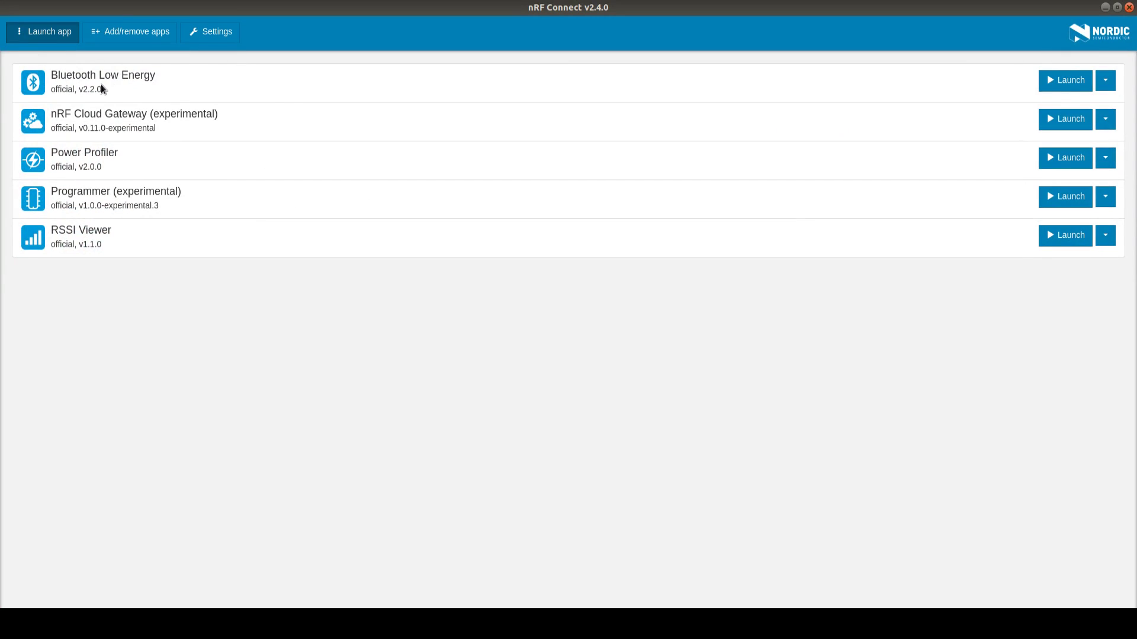
pyautogui.click(1071, 81)
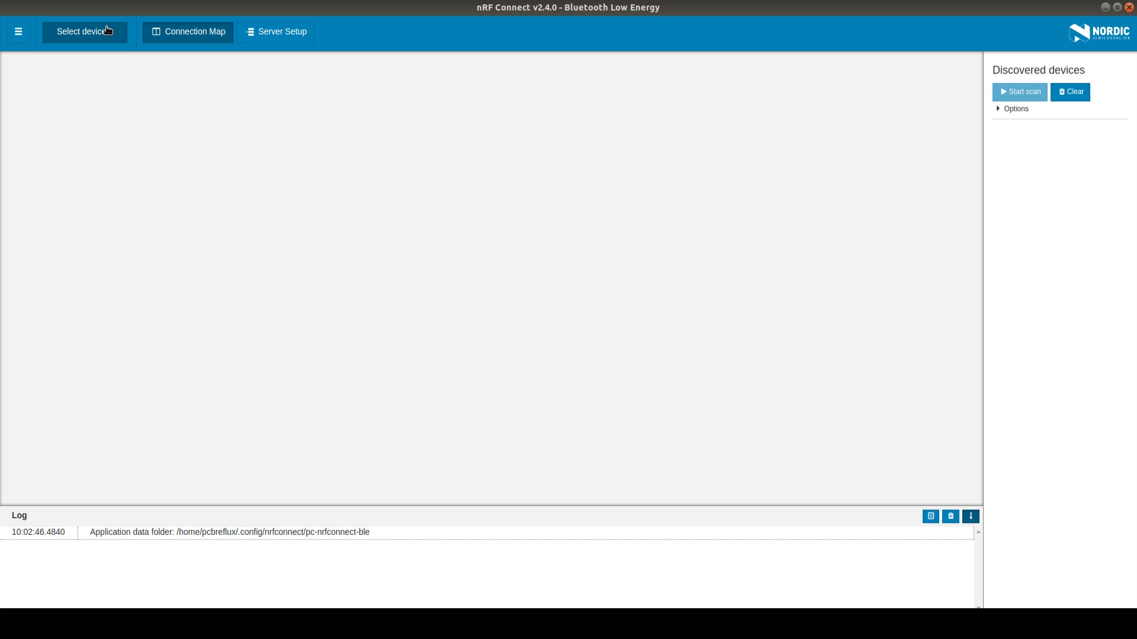
# Step: Select the connected Nordic device as the adapter and agree to have it programmed
pyautogui.click(111, 31)
pyautogui.click(111, 68)
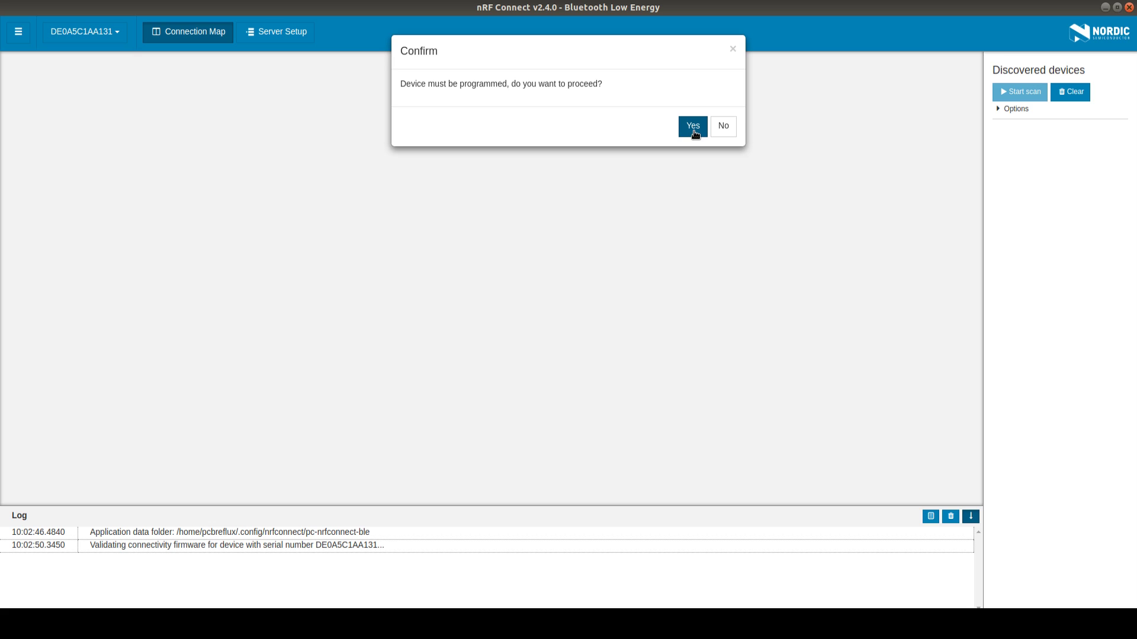
pyautogui.click(695, 134)
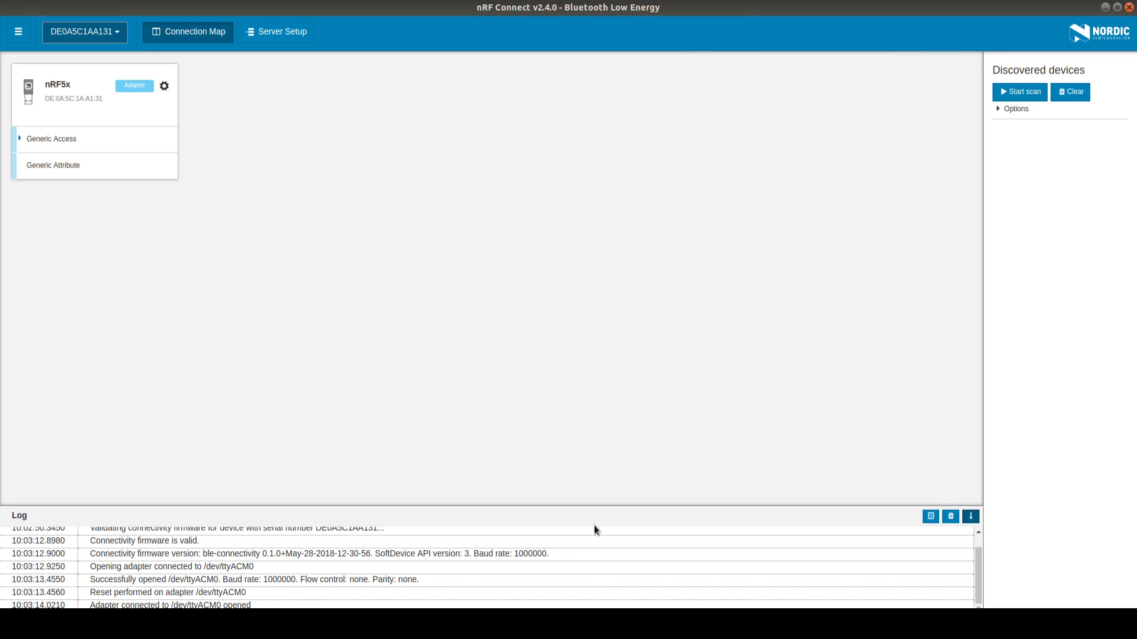
# Step: Review the log from its first entry and inspect the adapter's Generic Access service in the connection map
pyautogui.moveTo(982, 566); pyautogui.dragTo(979, 531)
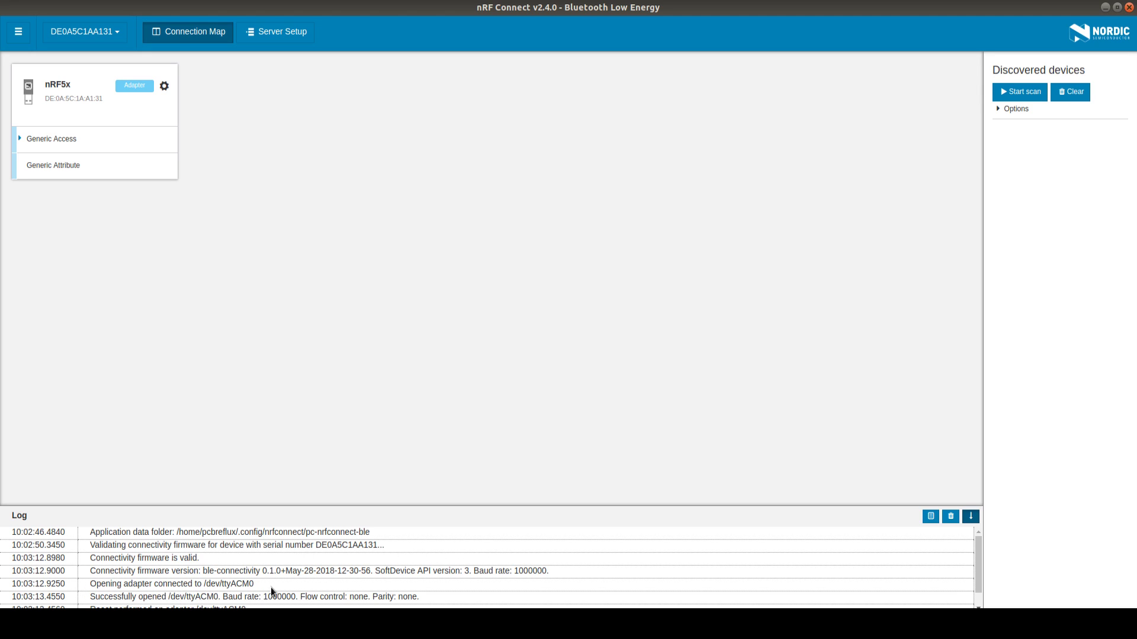
pyautogui.click(112, 139)
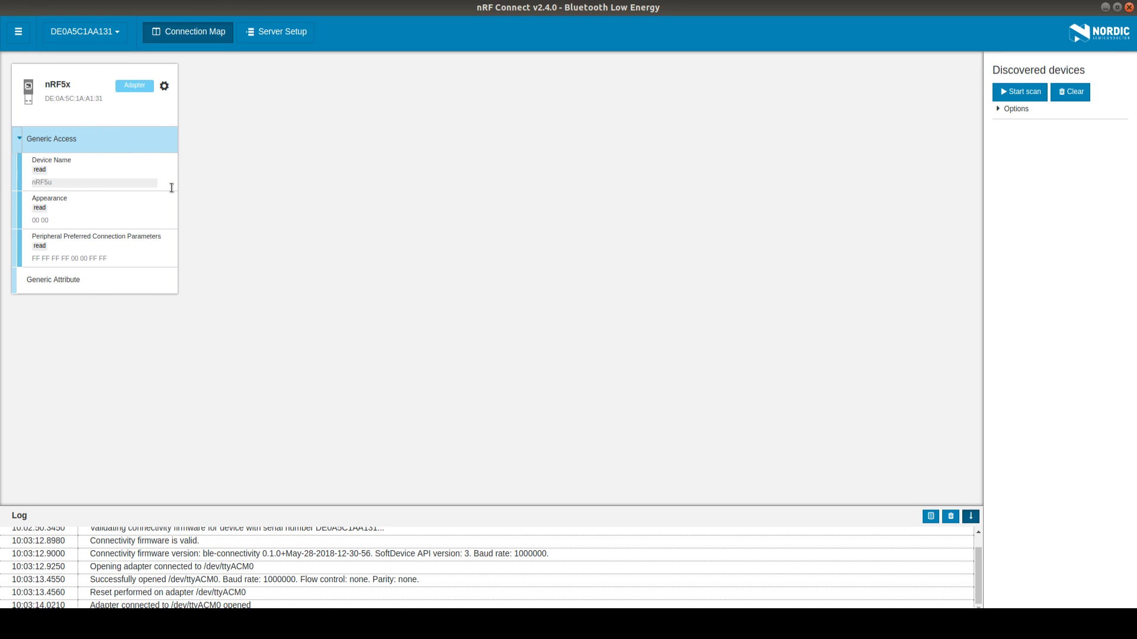
# Step: In the server setup, add a new service to the adapter with one new characteristic under it
pyautogui.click(273, 34)
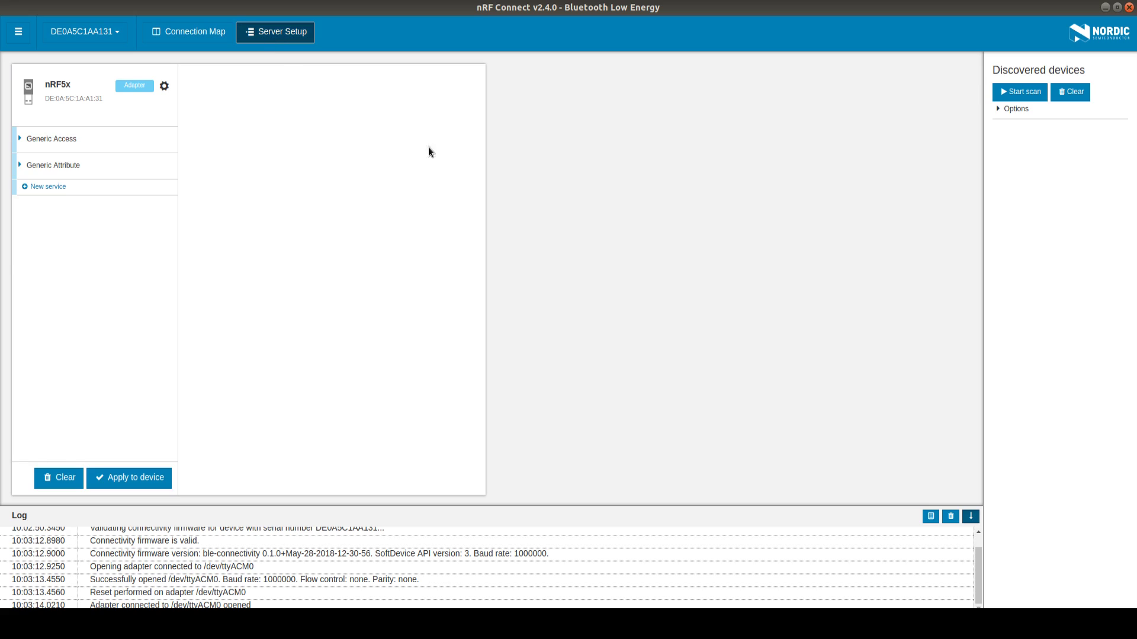
pyautogui.click(35, 139)
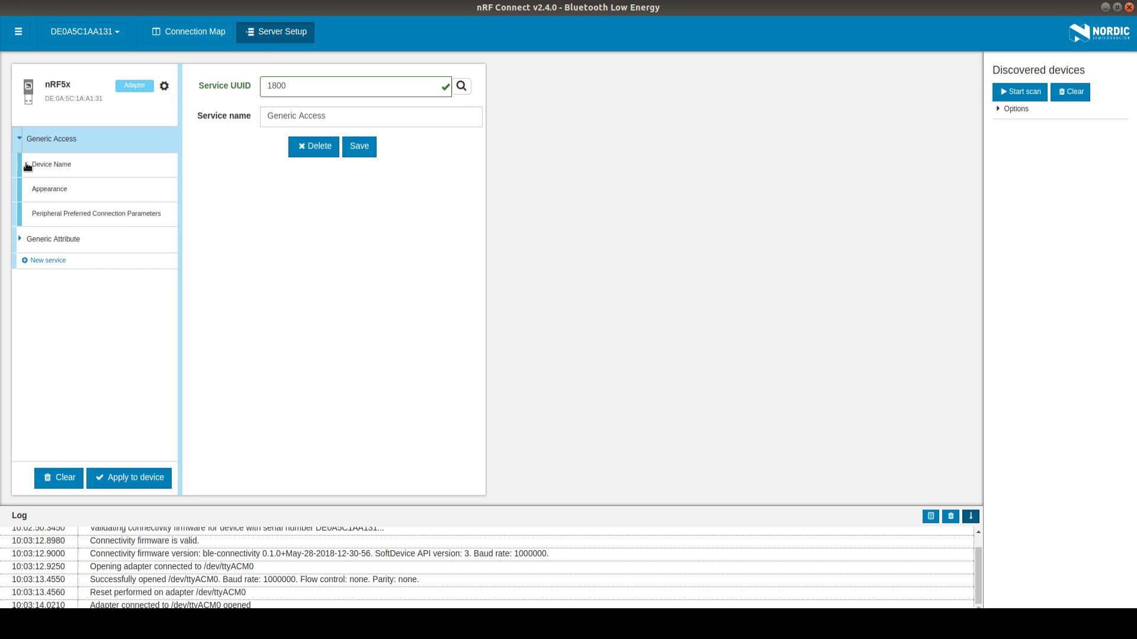
pyautogui.click(48, 259)
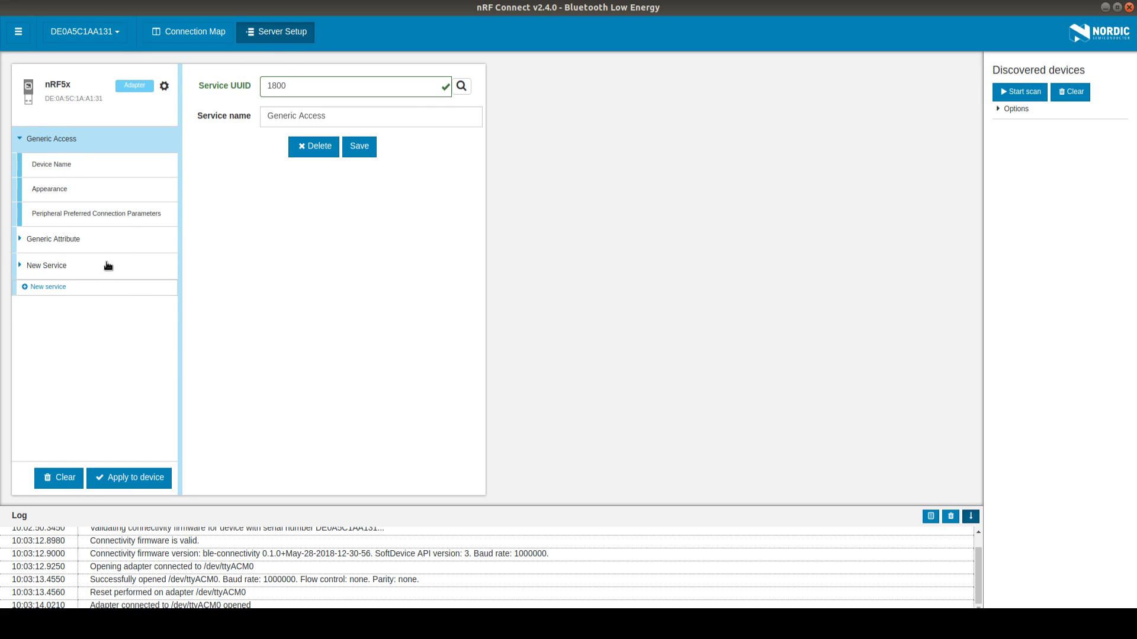
pyautogui.click(107, 266)
pyautogui.click(70, 287)
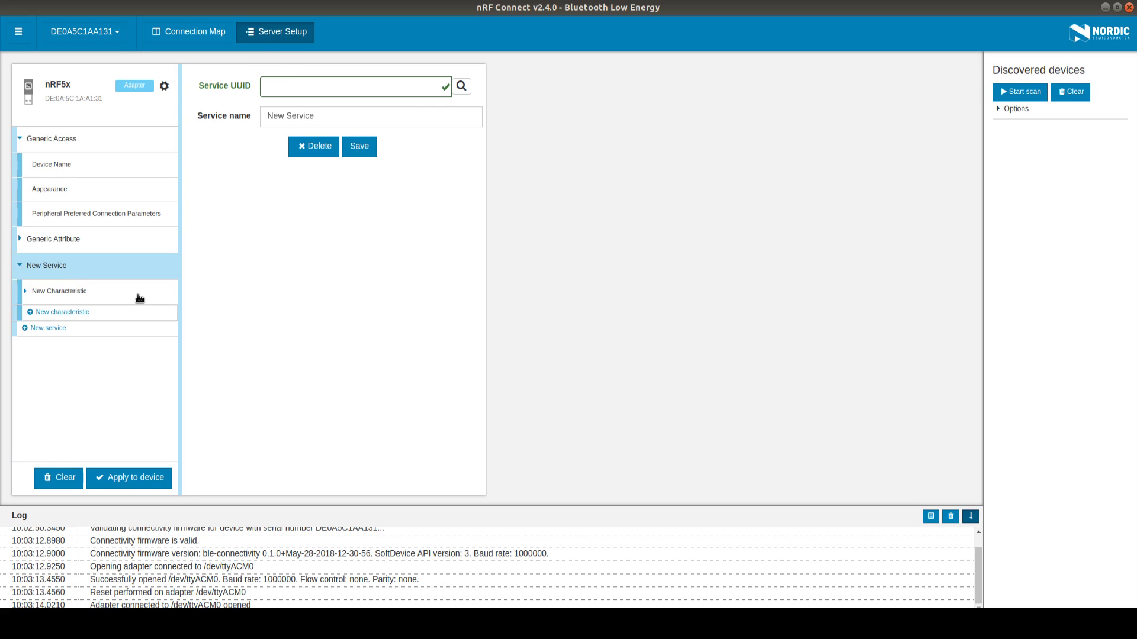
pyautogui.click(73, 295)
pyautogui.click(74, 266)
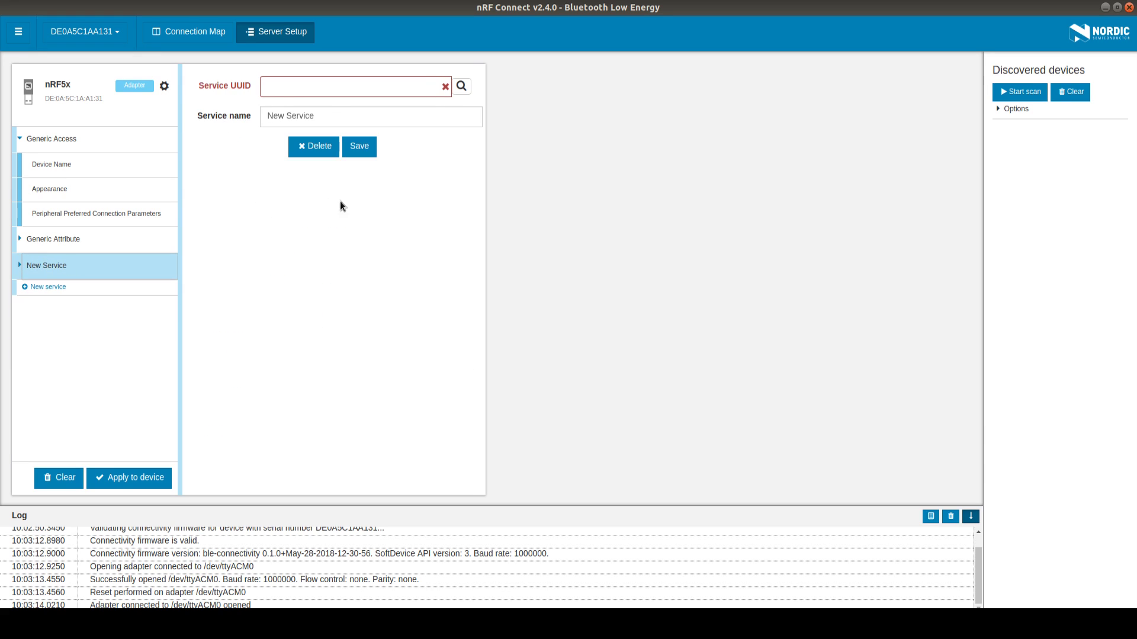
# Step: Assign the predefined UUID 1805: Current Time Service to the new service and save it
pyautogui.click(462, 87)
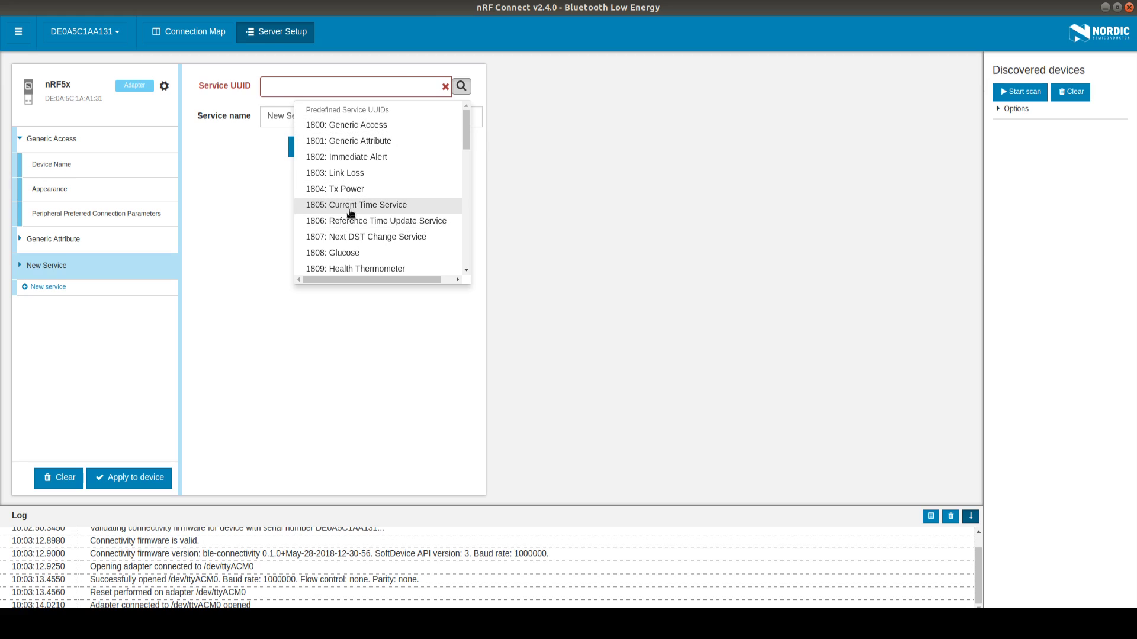
pyautogui.click(413, 209)
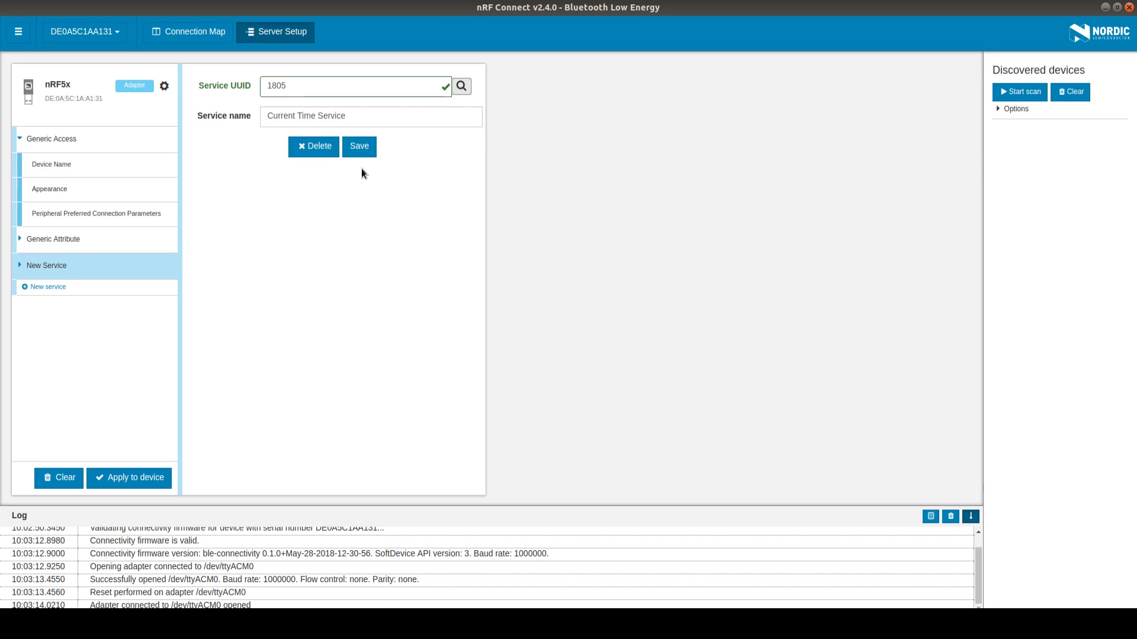
pyautogui.click(356, 149)
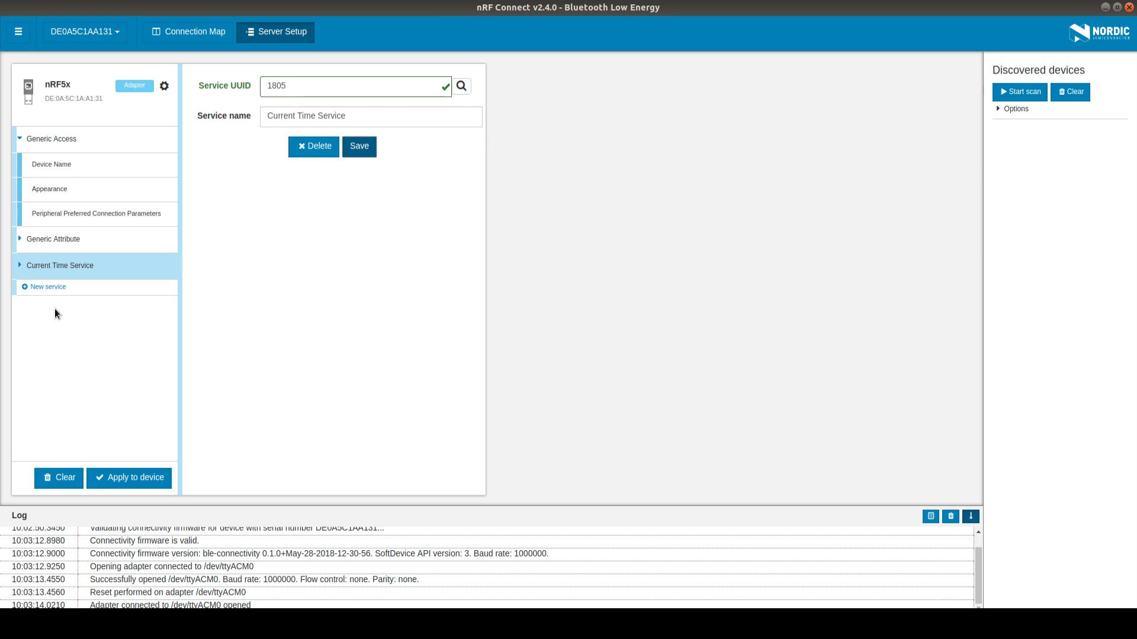
# Step: Assign the predefined UUID 2A0F: Local Time Information to the new characteristic under Current Time Service
pyautogui.click(20, 266)
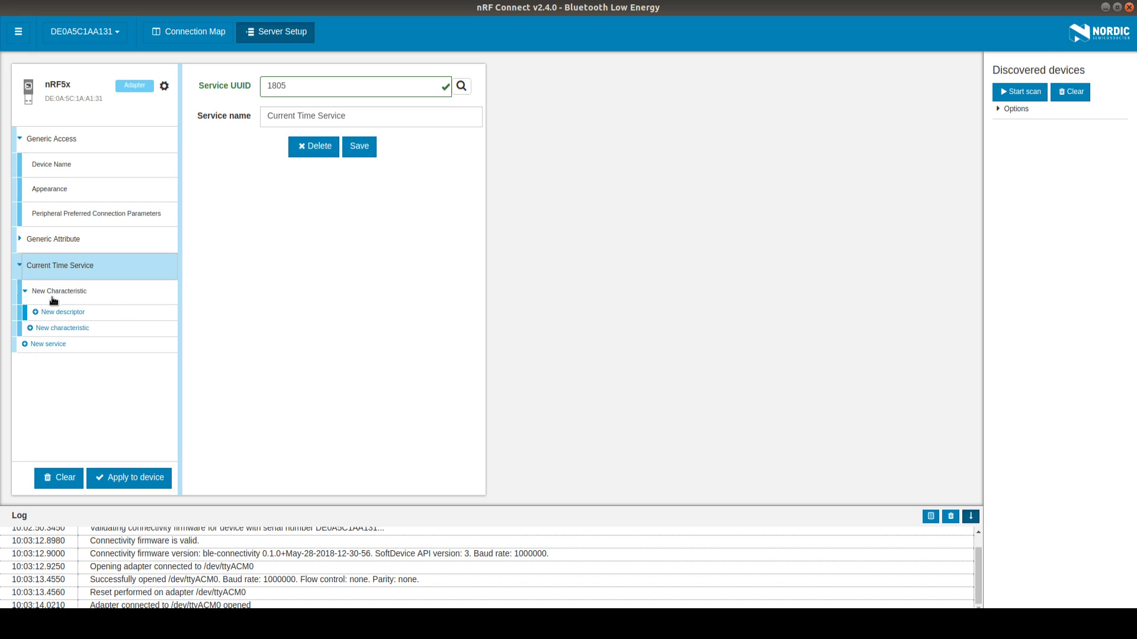
pyautogui.click(87, 298)
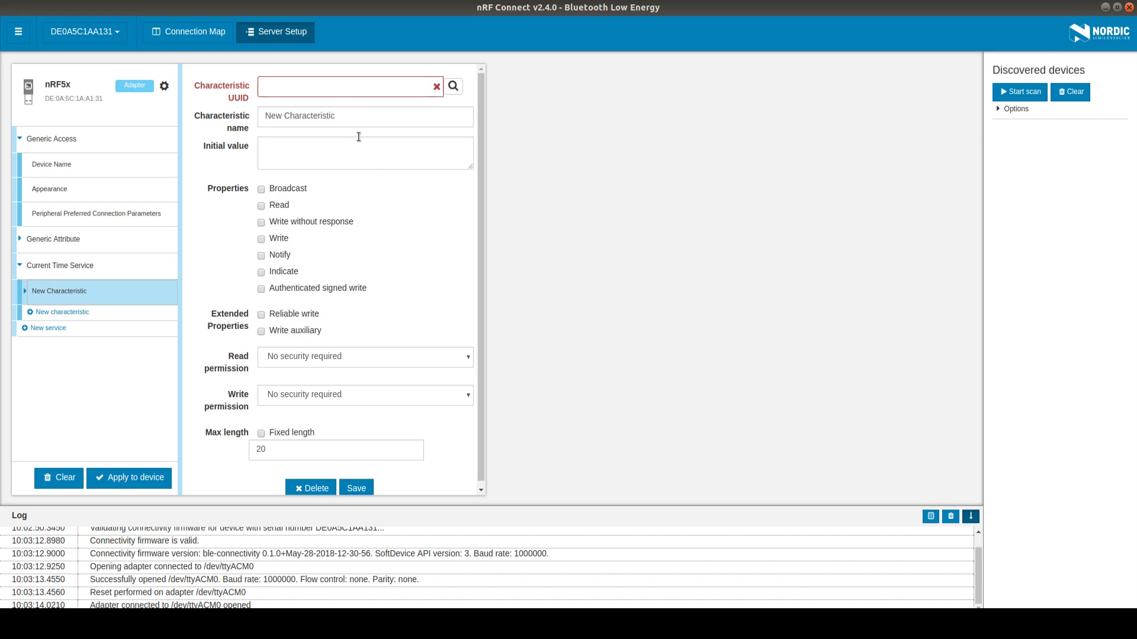
pyautogui.click(455, 89)
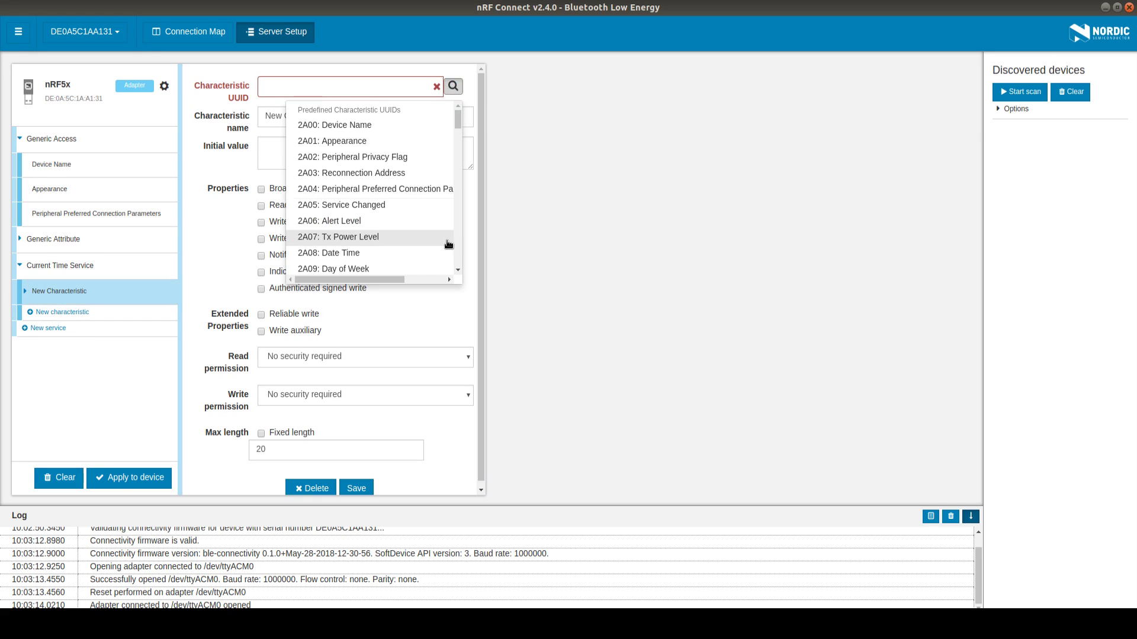
pyautogui.scroll(-5, 443, 239)
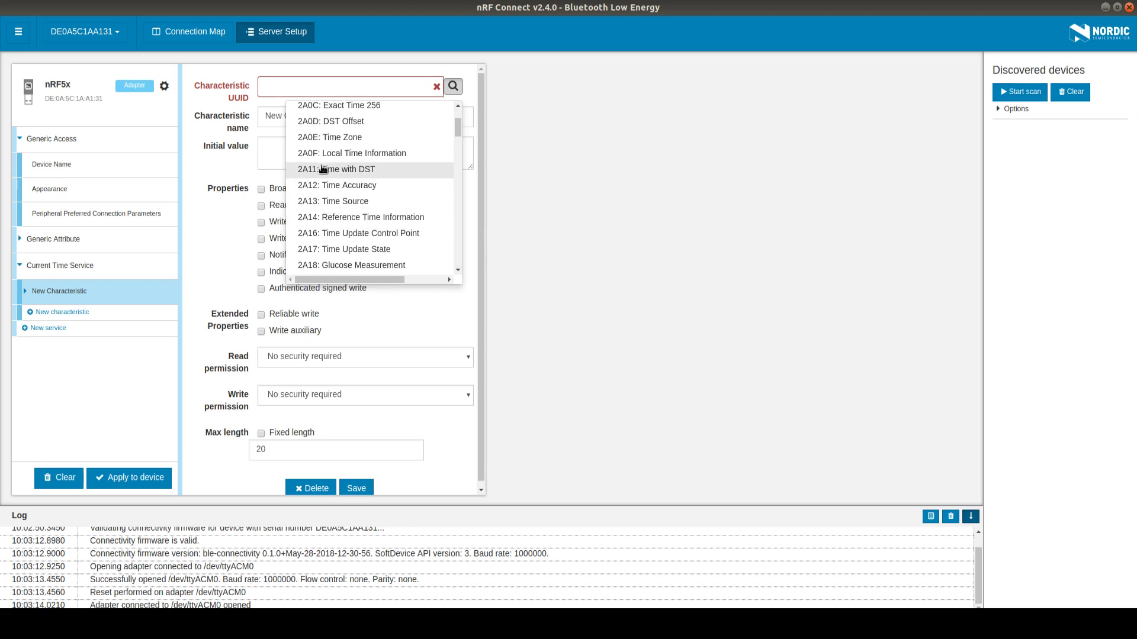
pyautogui.click(353, 155)
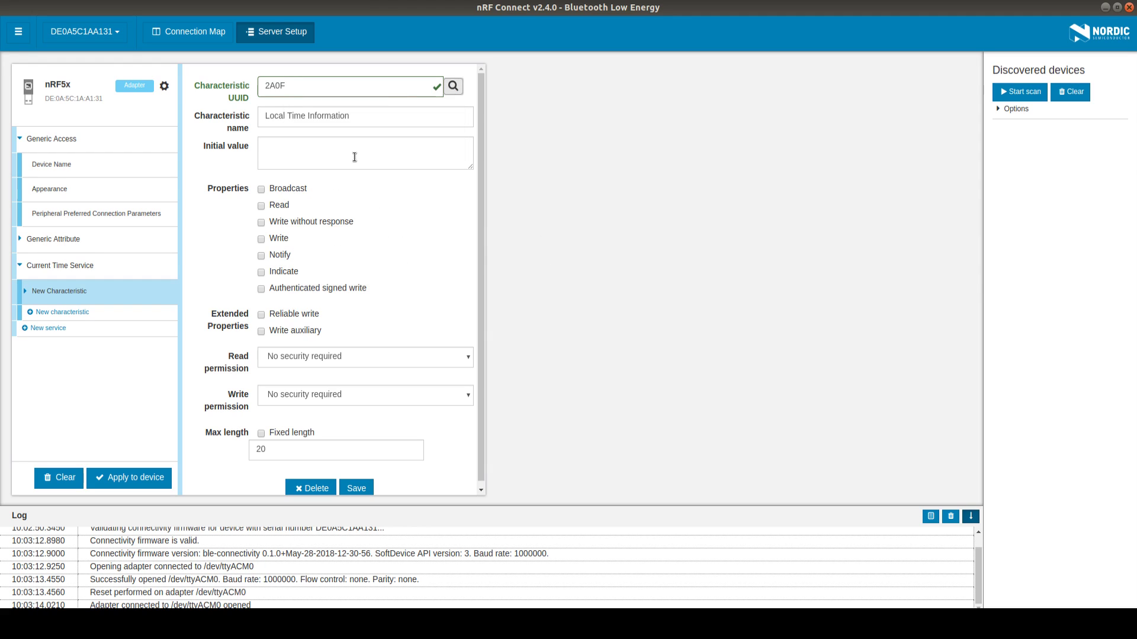
# Step: Give the Local Time Information characteristic the initial value 00 00, enable Read, Write and Notify, and save it
pyautogui.click(323, 147)
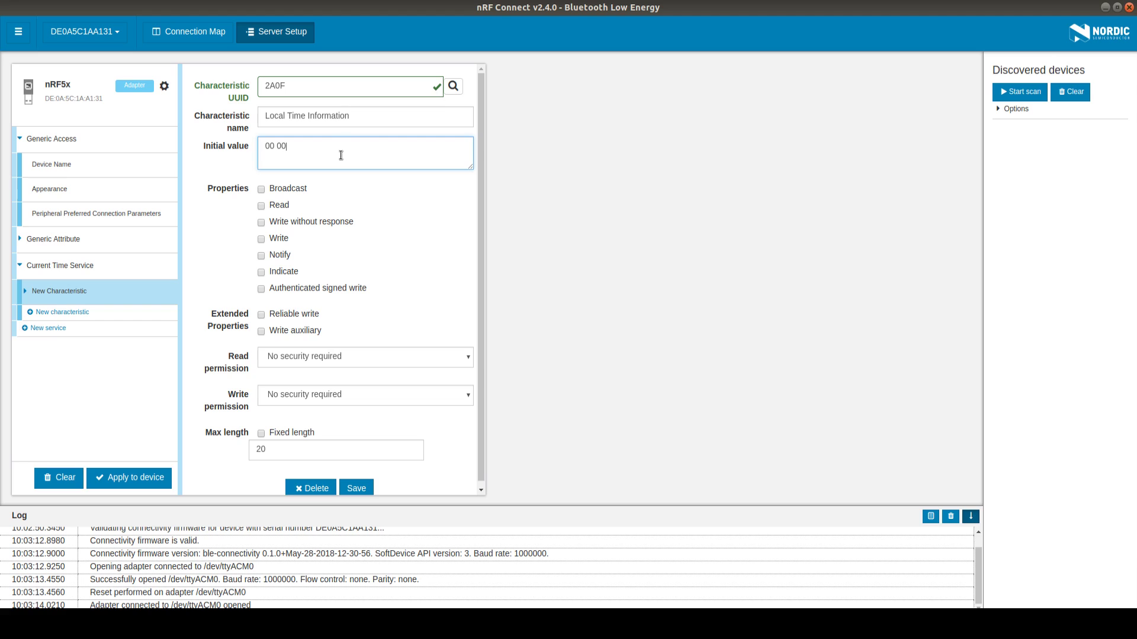
pyautogui.click(260, 205)
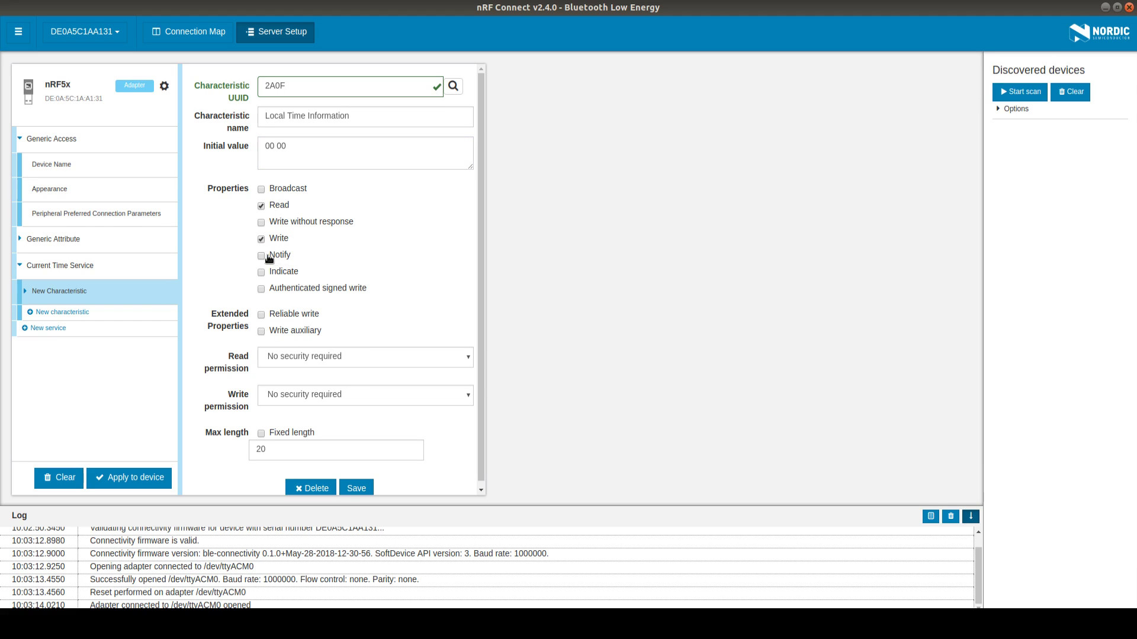
pyautogui.click(362, 489)
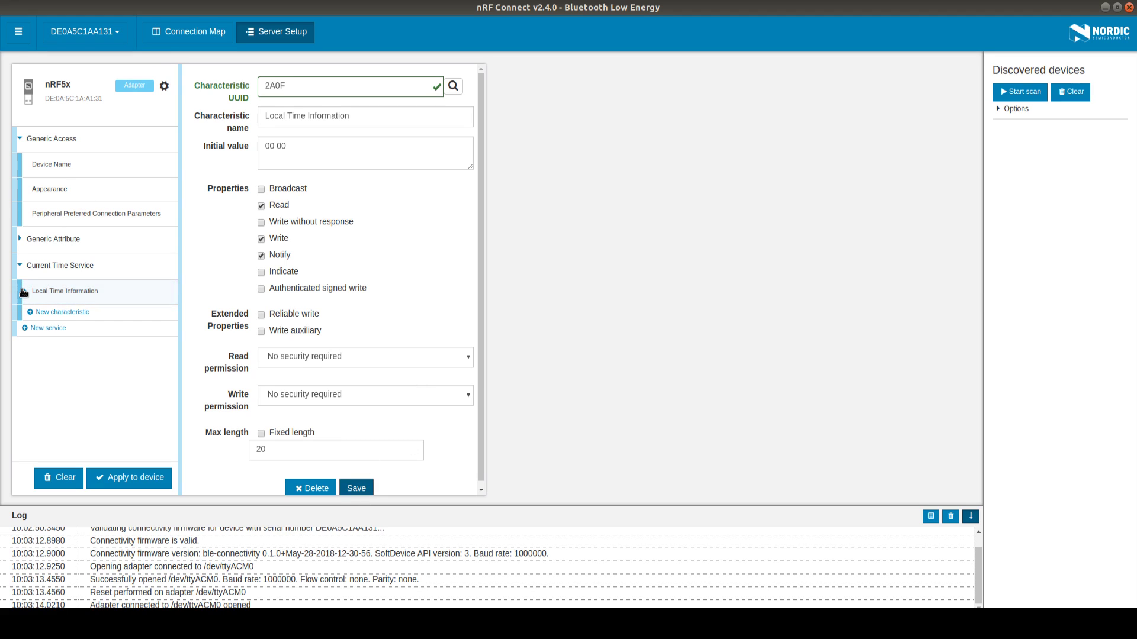
# Step: Add a descriptor with predefined UUID 2902: Client Characteristic Configuration under Local Time Information and save it
pyautogui.click(66, 291)
pyautogui.click(74, 312)
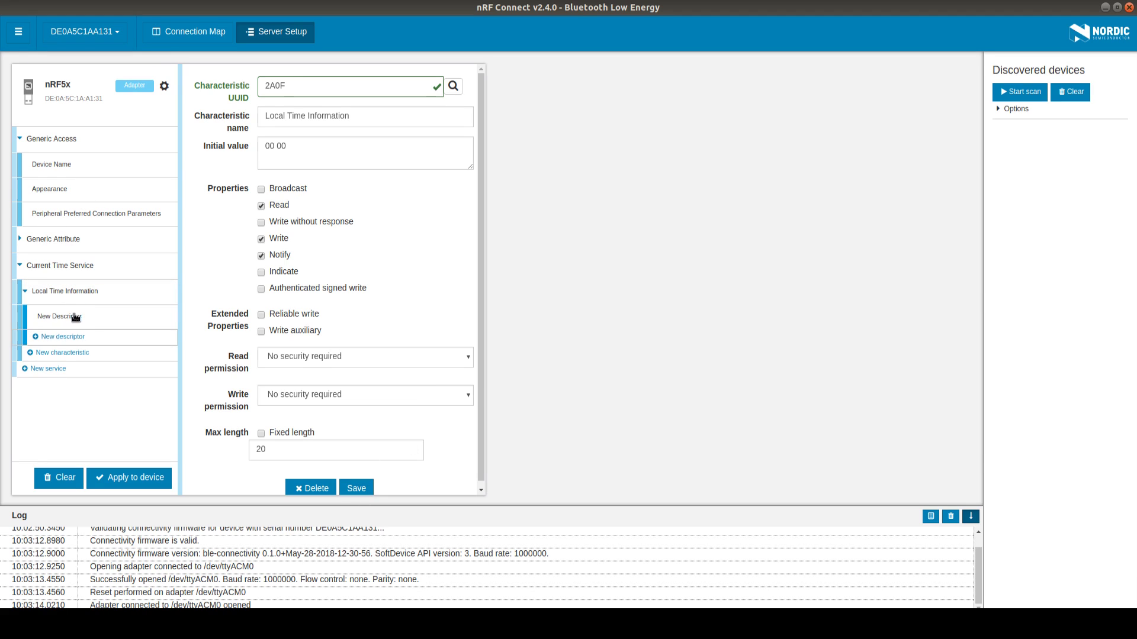
pyautogui.click(82, 323)
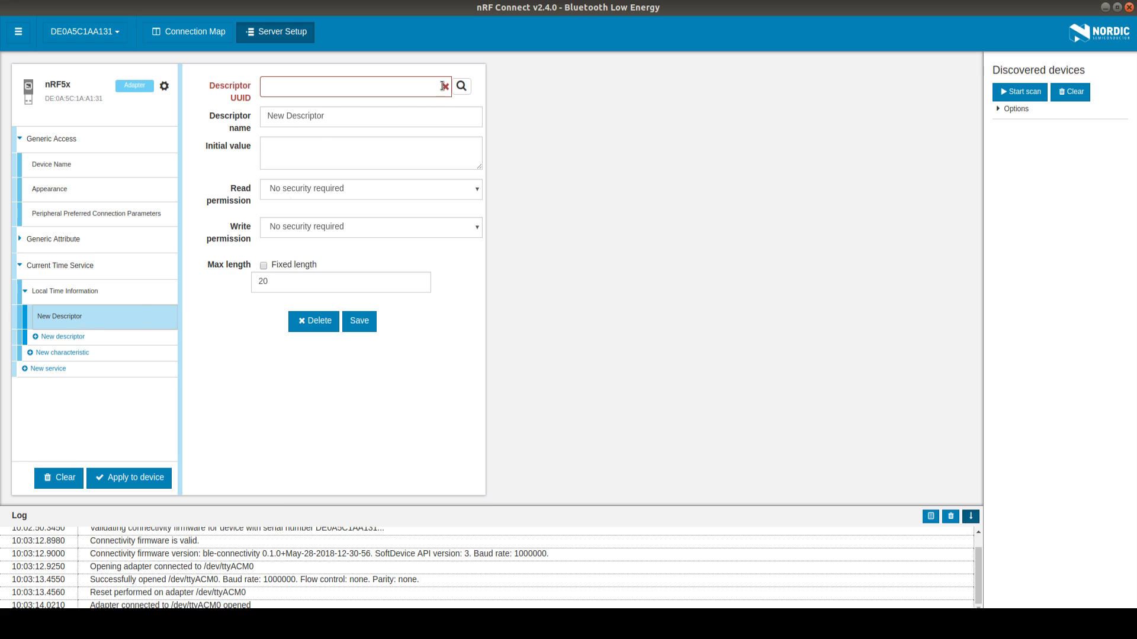
pyautogui.click(461, 87)
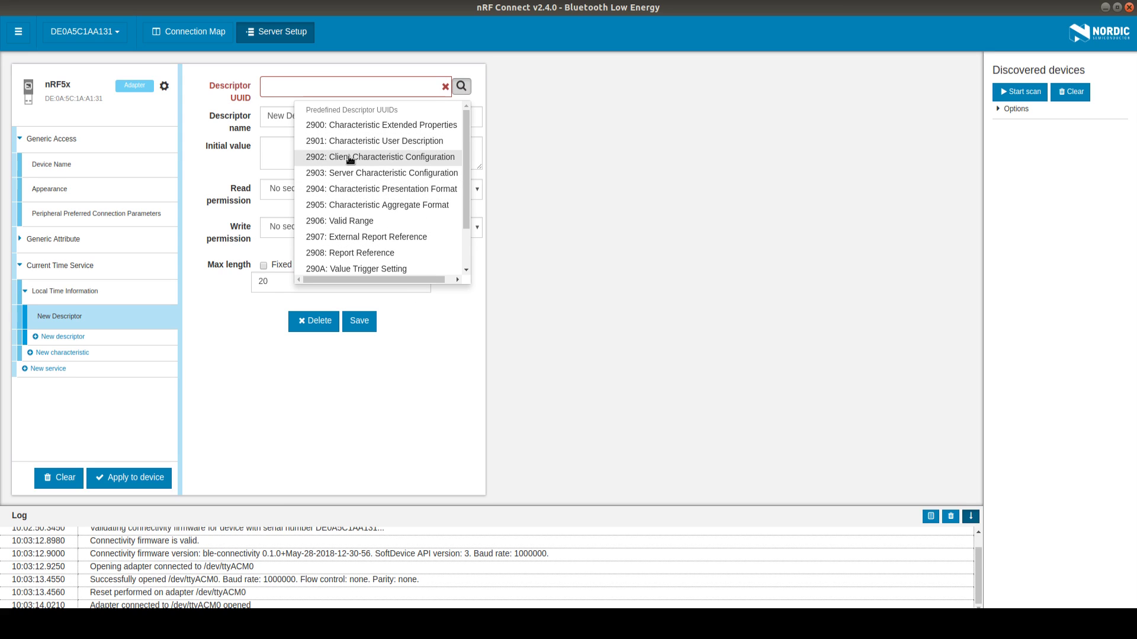
pyautogui.click(426, 156)
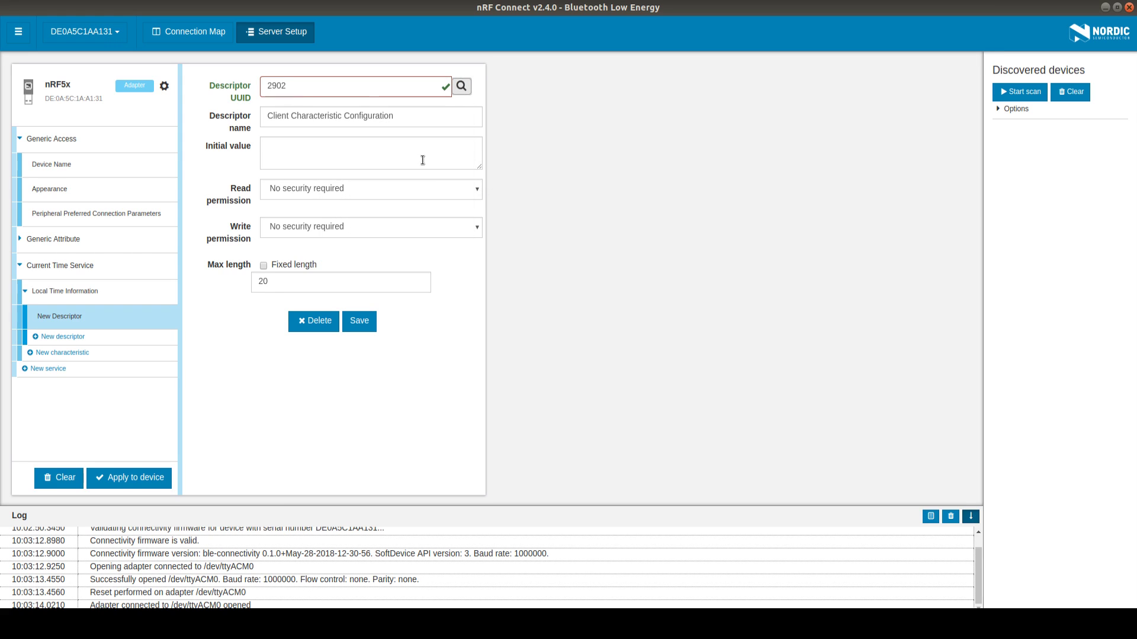
pyautogui.click(365, 325)
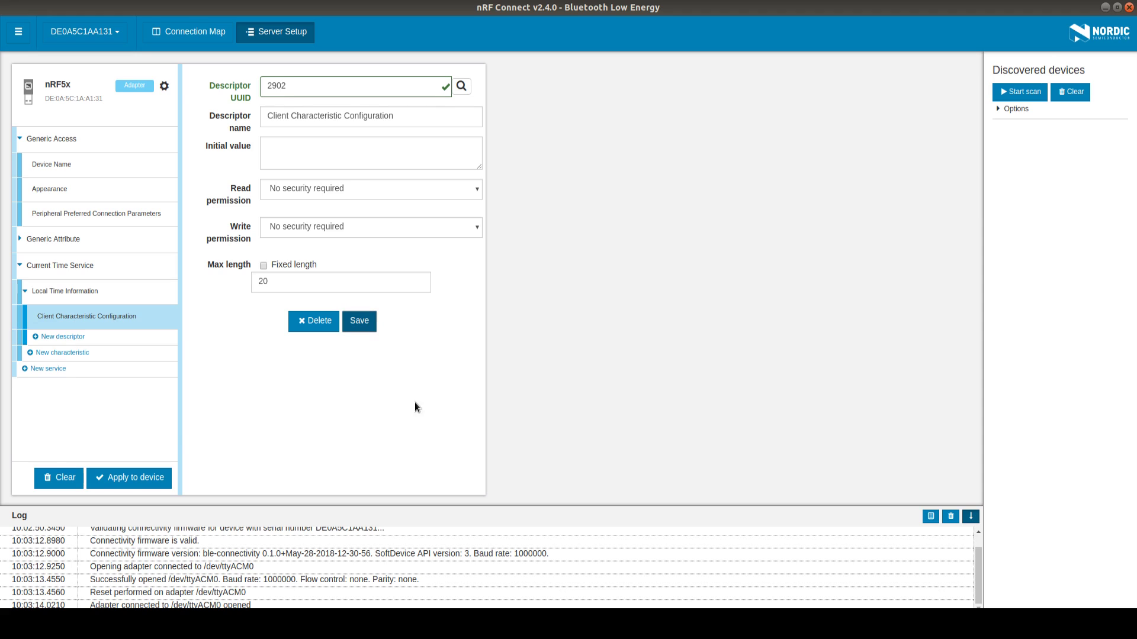
# Step: Add another characteristic under Current Time Service and assign it the predefined UUID 2A0E: Time Zone
pyautogui.click(51, 354)
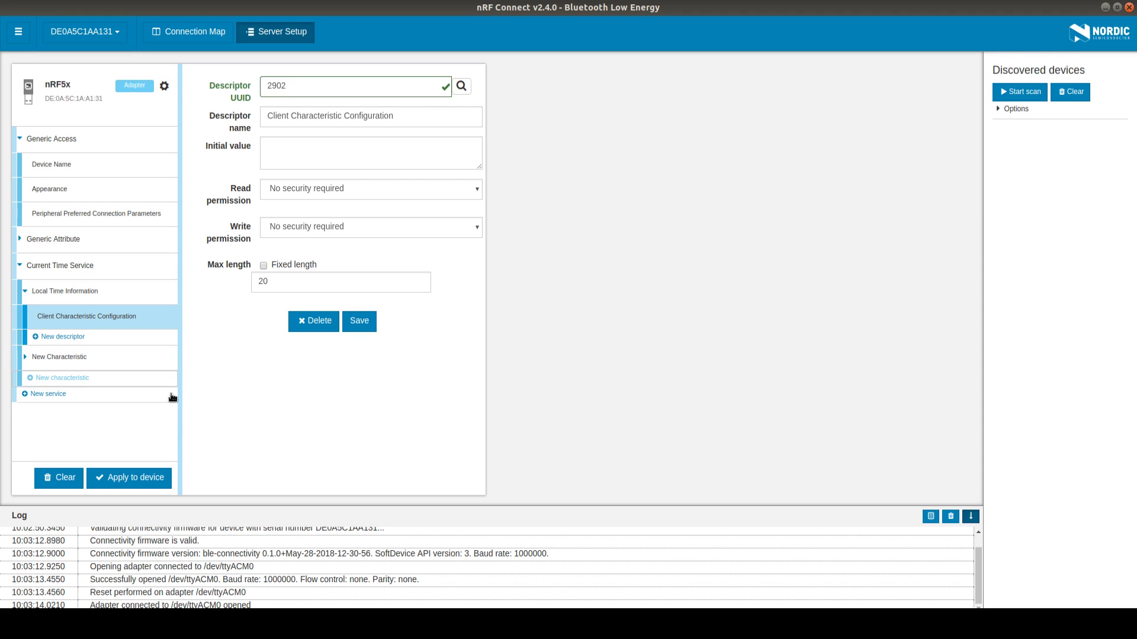
pyautogui.click(60, 357)
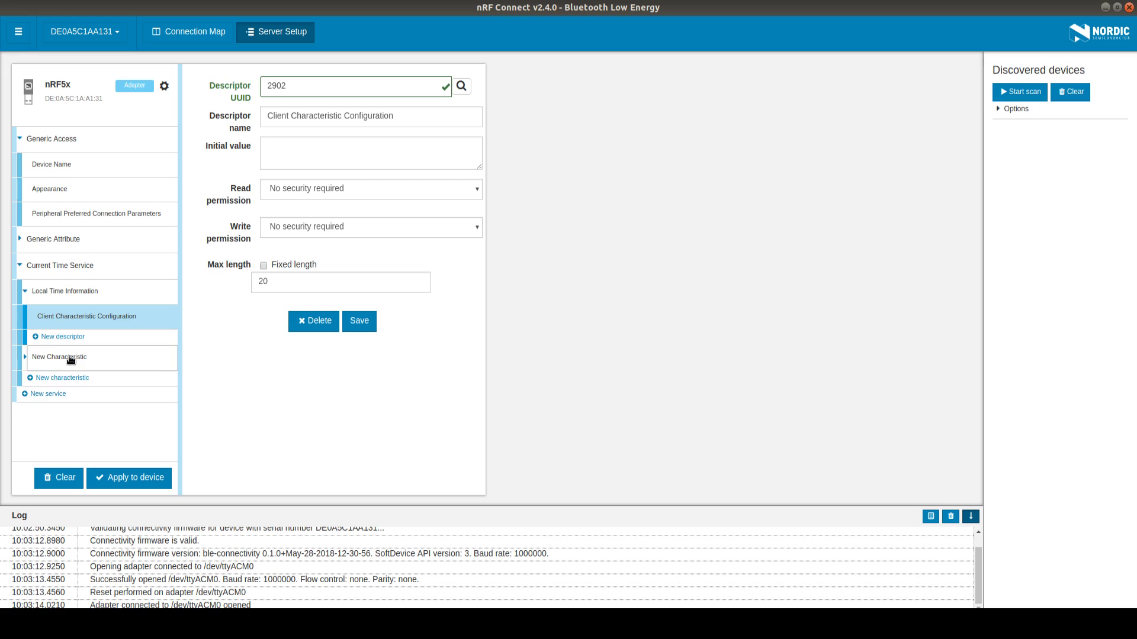
pyautogui.click(451, 86)
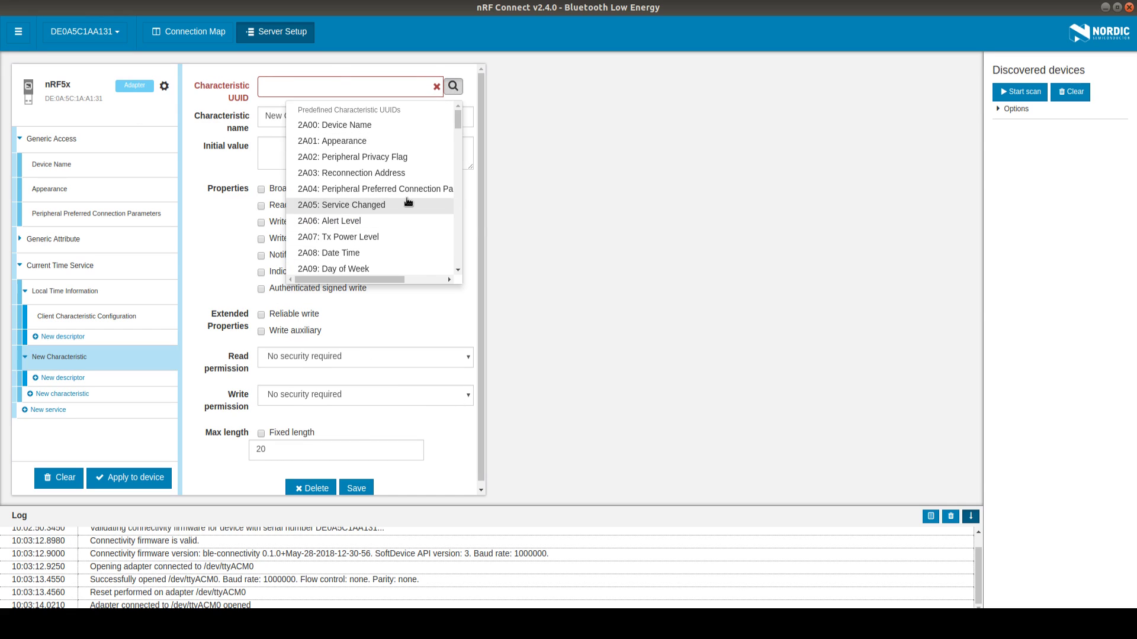
pyautogui.scroll(-5, 409, 202)
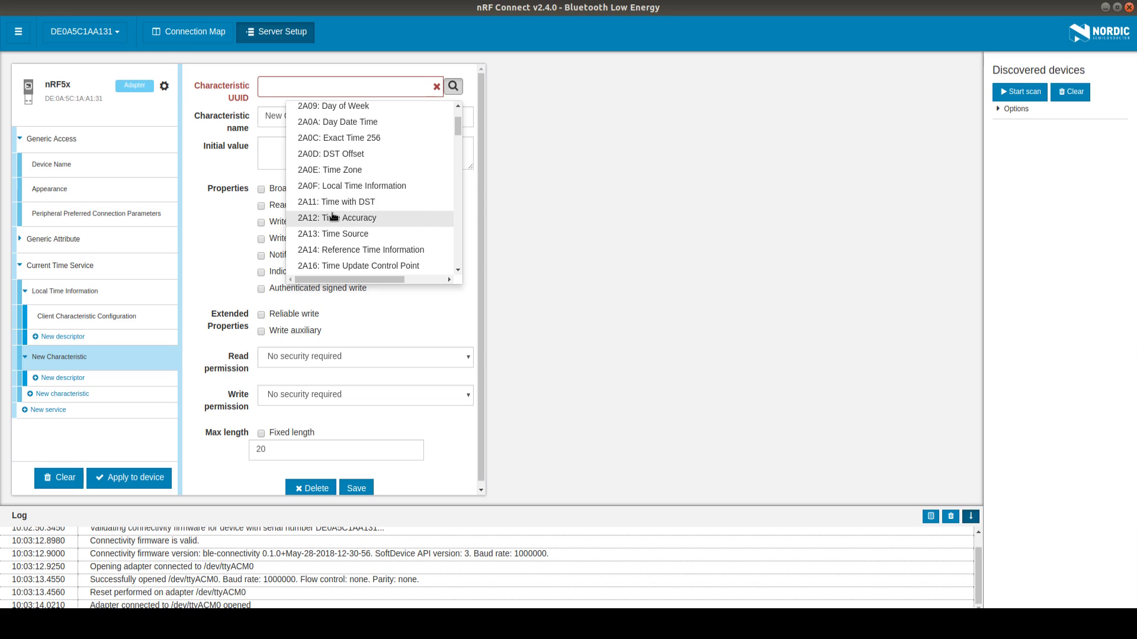
pyautogui.click(332, 170)
# Step: Give the Time Zone characteristic the initial value 00 00, enable Read, Write and Notify, and save it
pyautogui.click(332, 140)
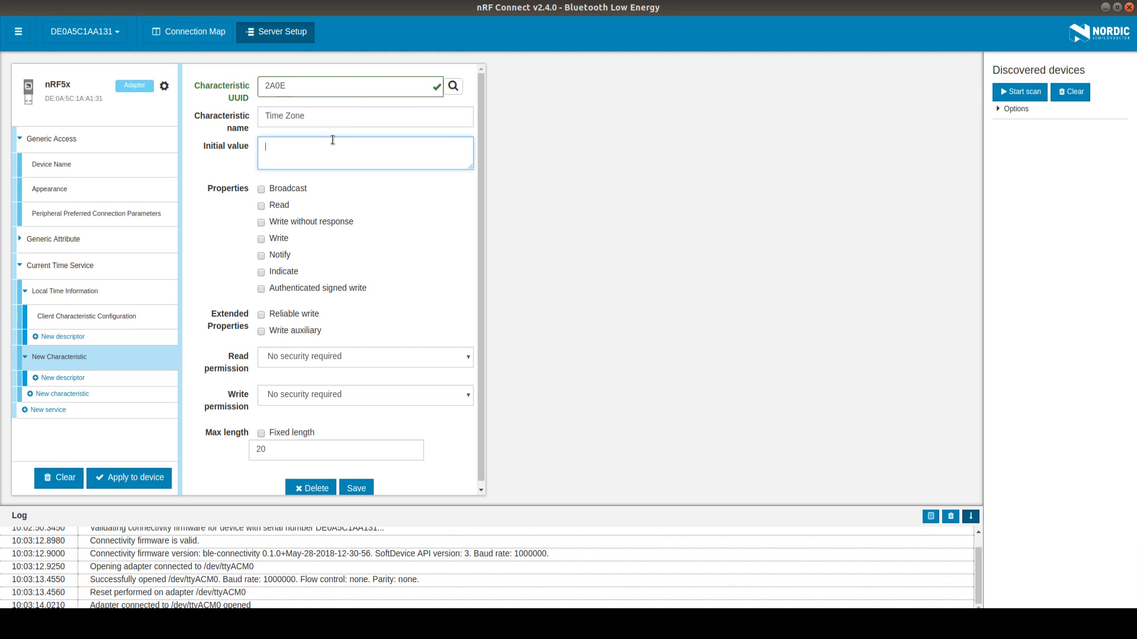
pyautogui.write('00 00 0')
pyautogui.press('BackSpace')
pyautogui.press('BackSpace')
pyautogui.click(258, 204)
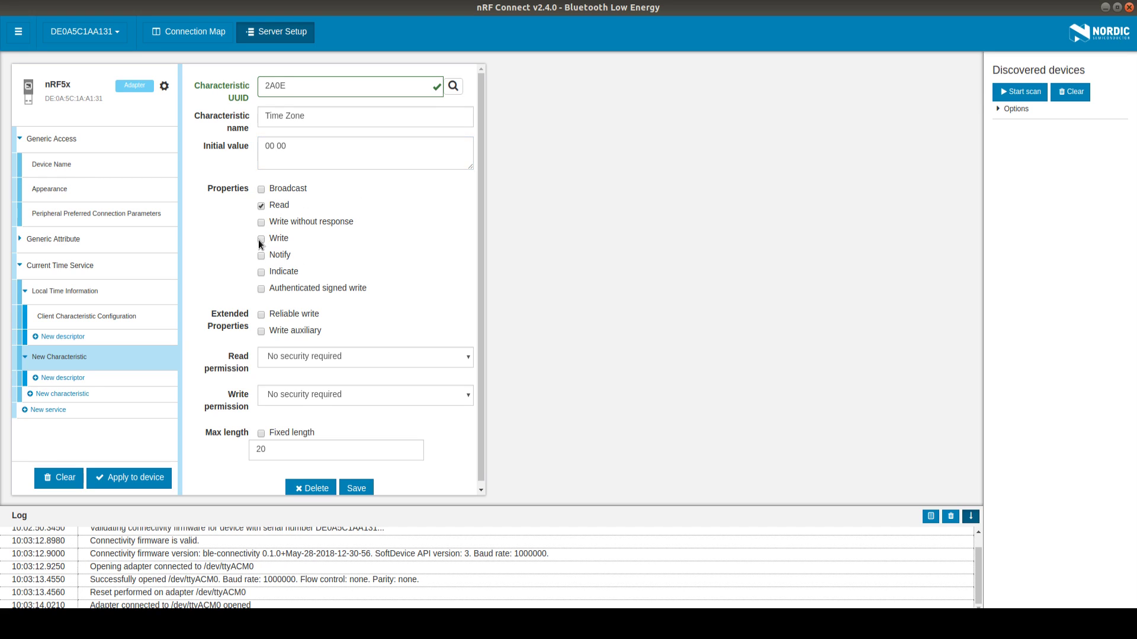
pyautogui.click(372, 492)
# Step: Add a descriptor with predefined UUID 2902: Client Characteristic Configuration under Time Zone and save it
pyautogui.click(62, 377)
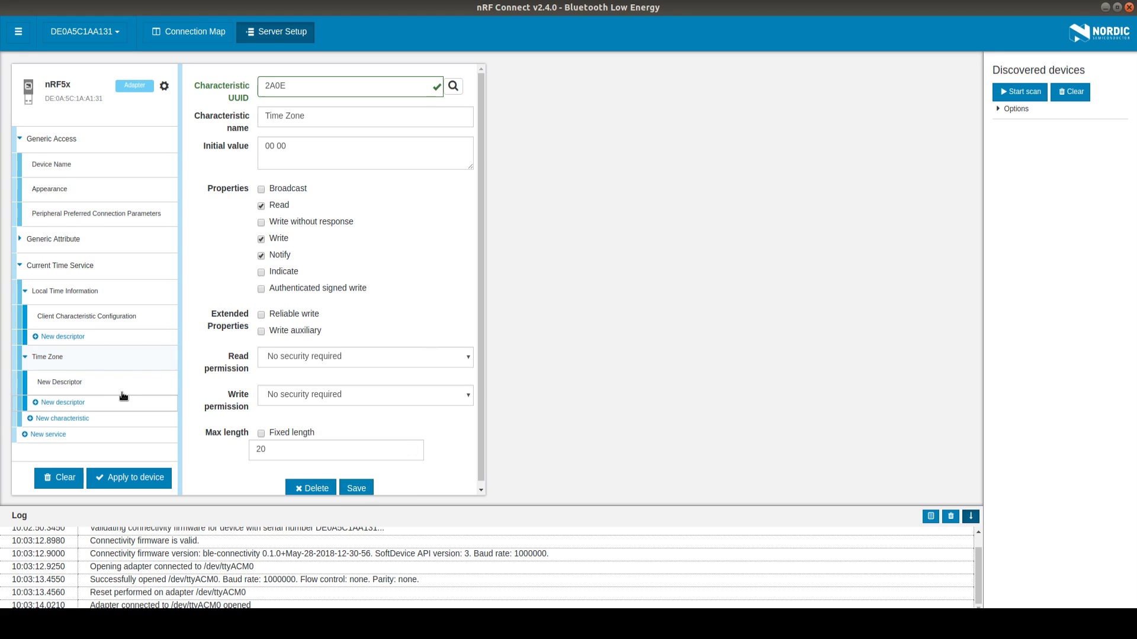
pyautogui.click(119, 392)
pyautogui.click(462, 87)
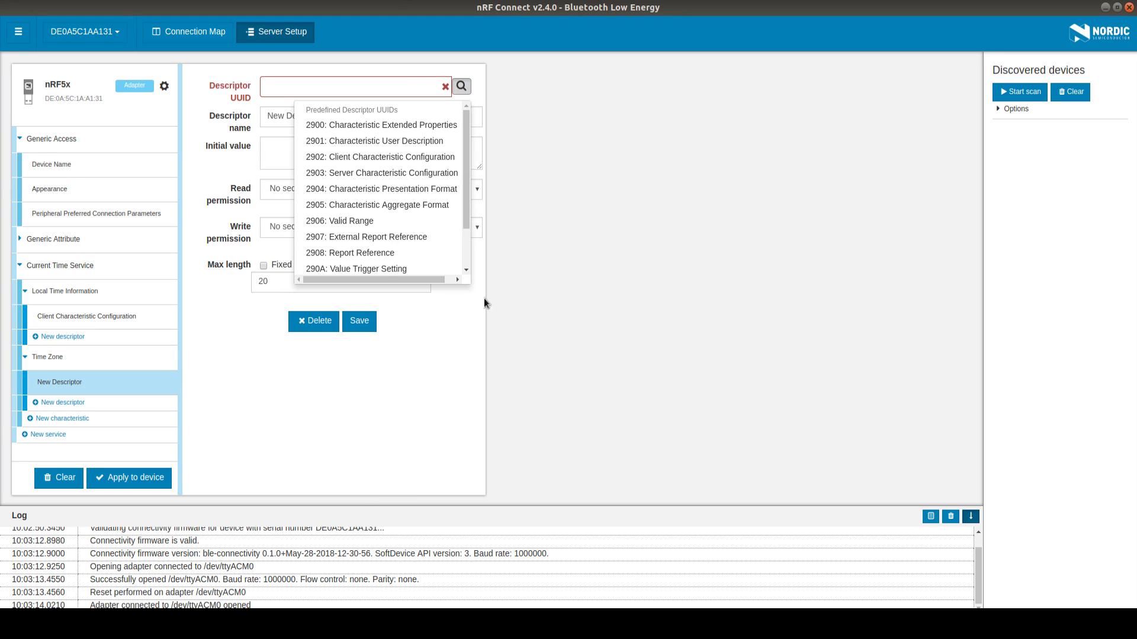
pyautogui.click(355, 156)
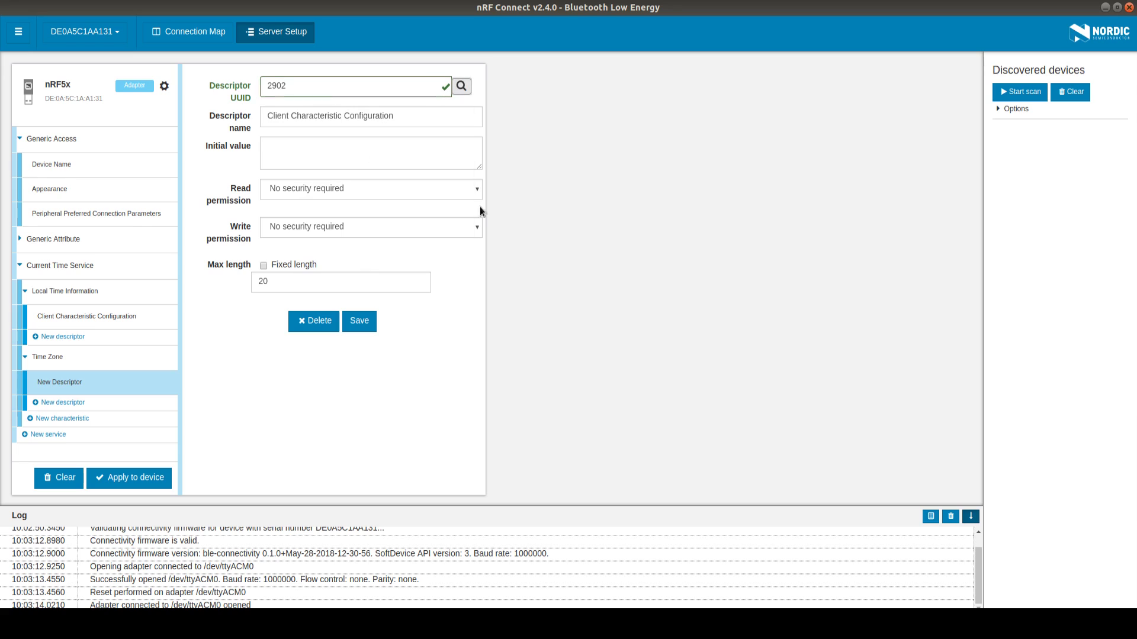
pyautogui.click(359, 326)
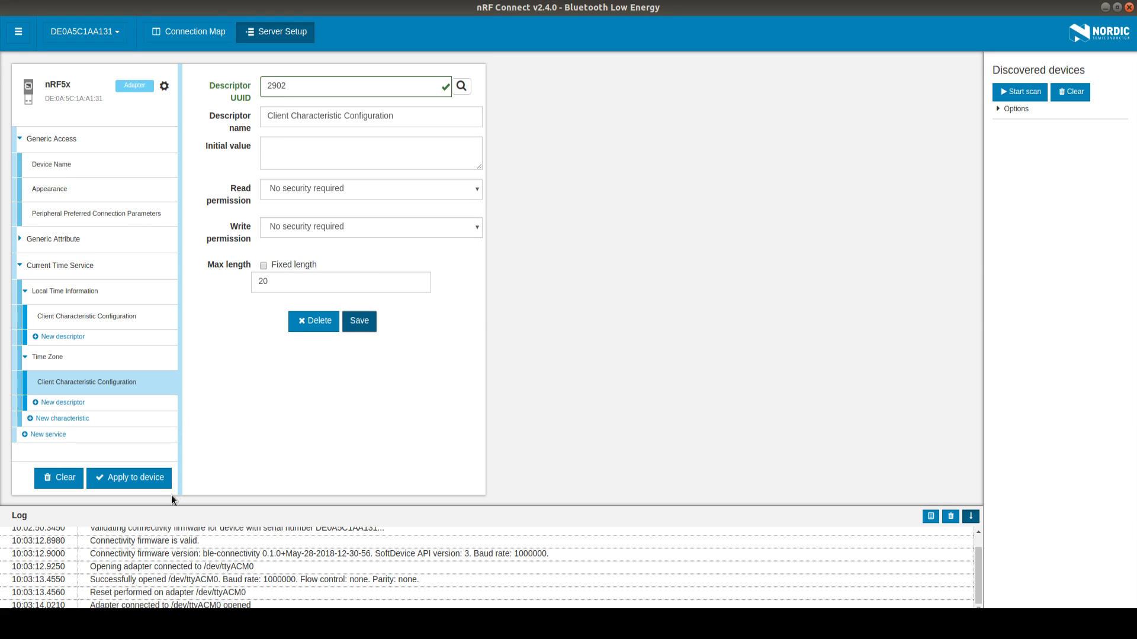
# Step: Apply the server setup to the device and view the adapter's options for loading and saving setups
pyautogui.click(136, 479)
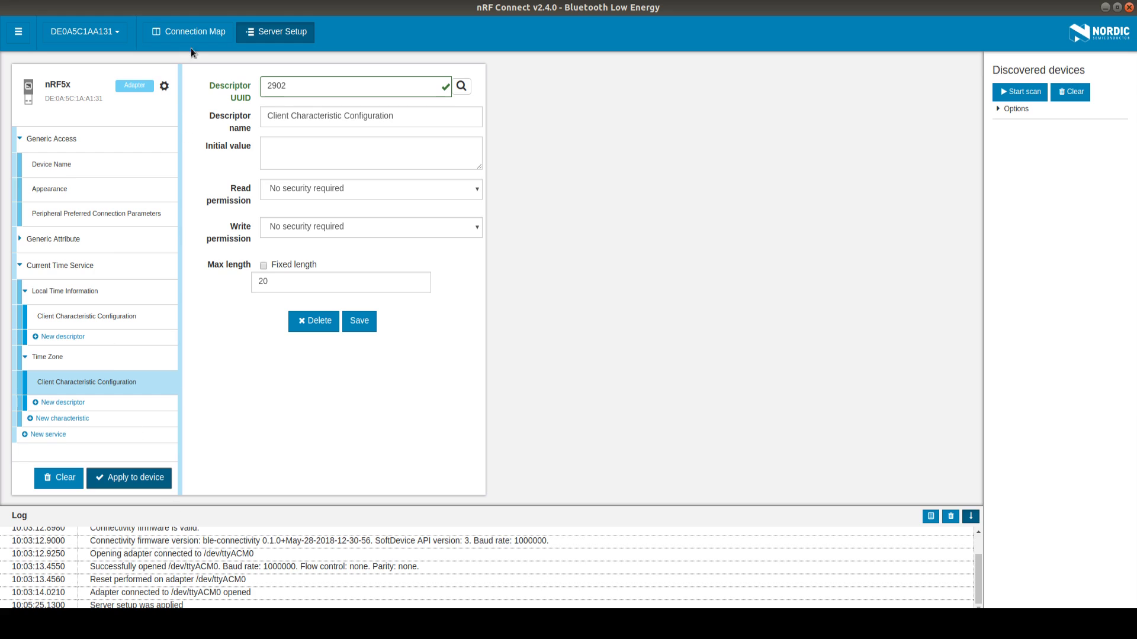
pyautogui.click(164, 86)
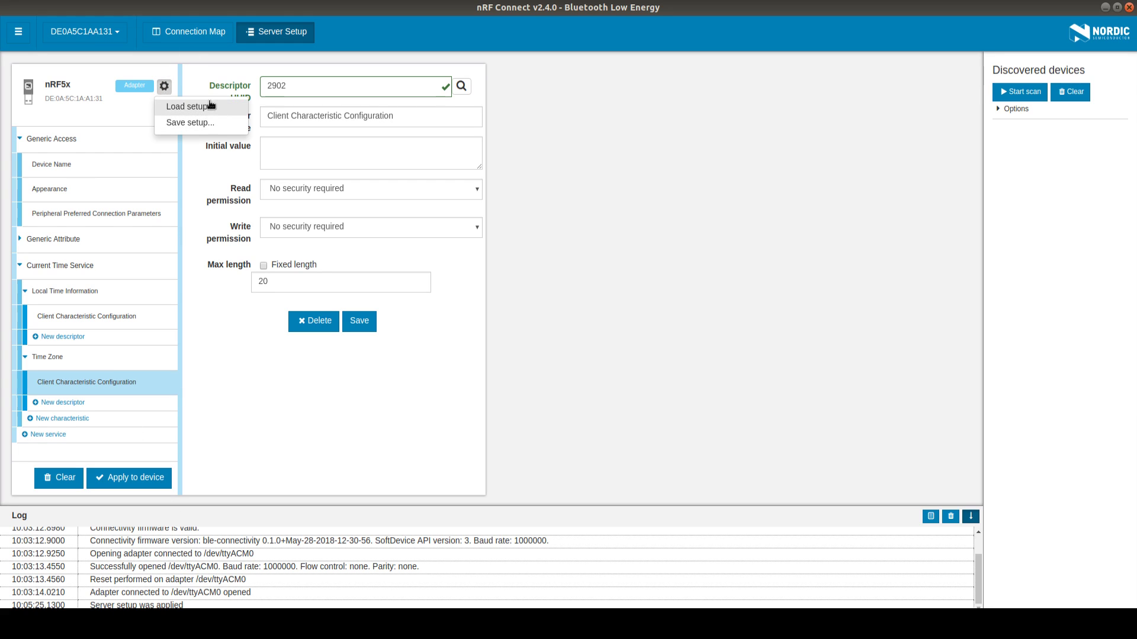
pyautogui.click(172, 59)
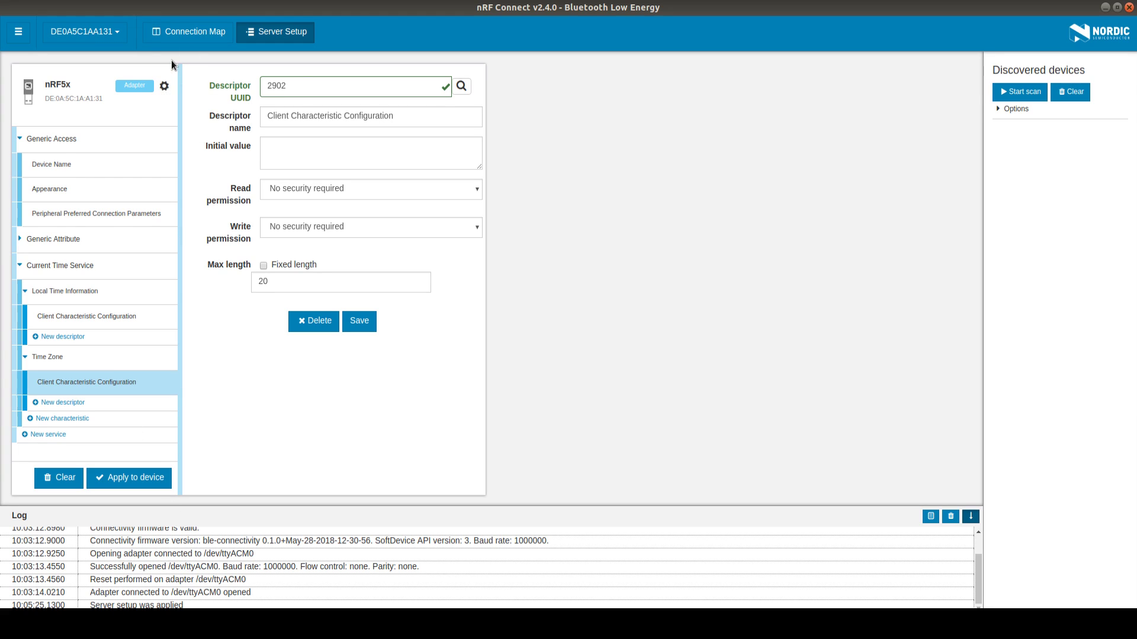
# Step: Switch to the connection map and start advertising from the nRF5x adapter
pyautogui.click(188, 31)
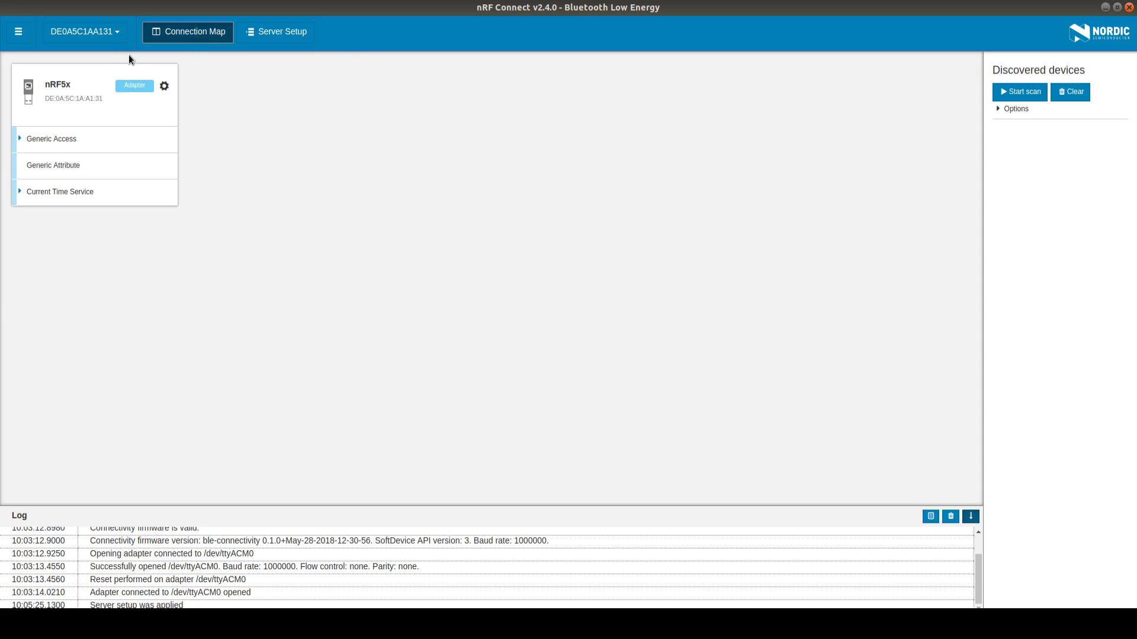
pyautogui.click(164, 86)
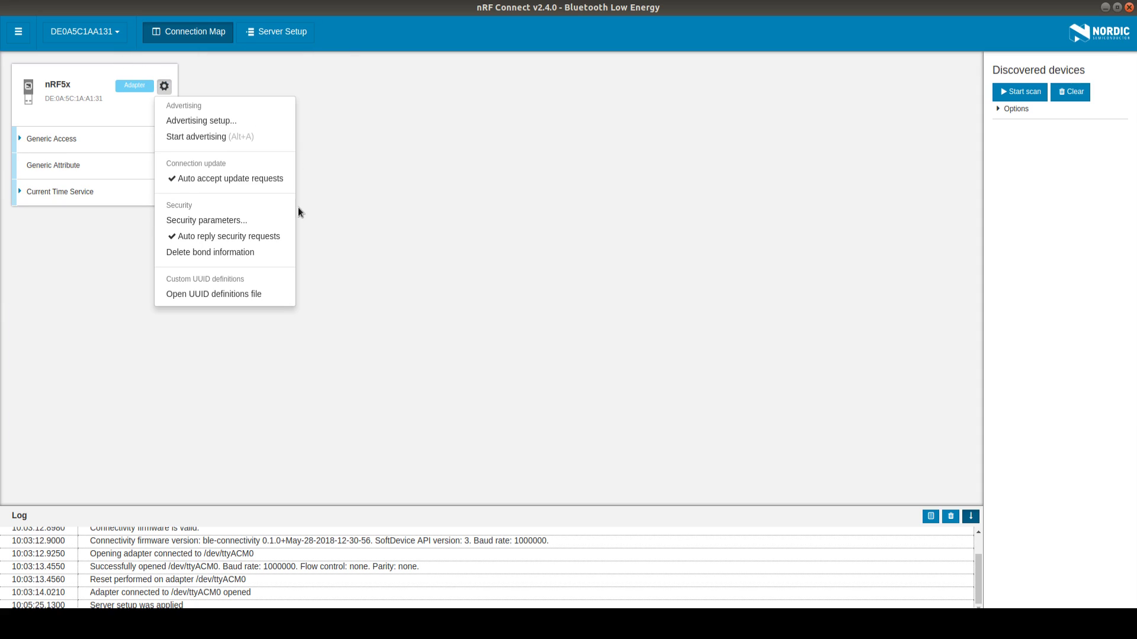
pyautogui.click(214, 138)
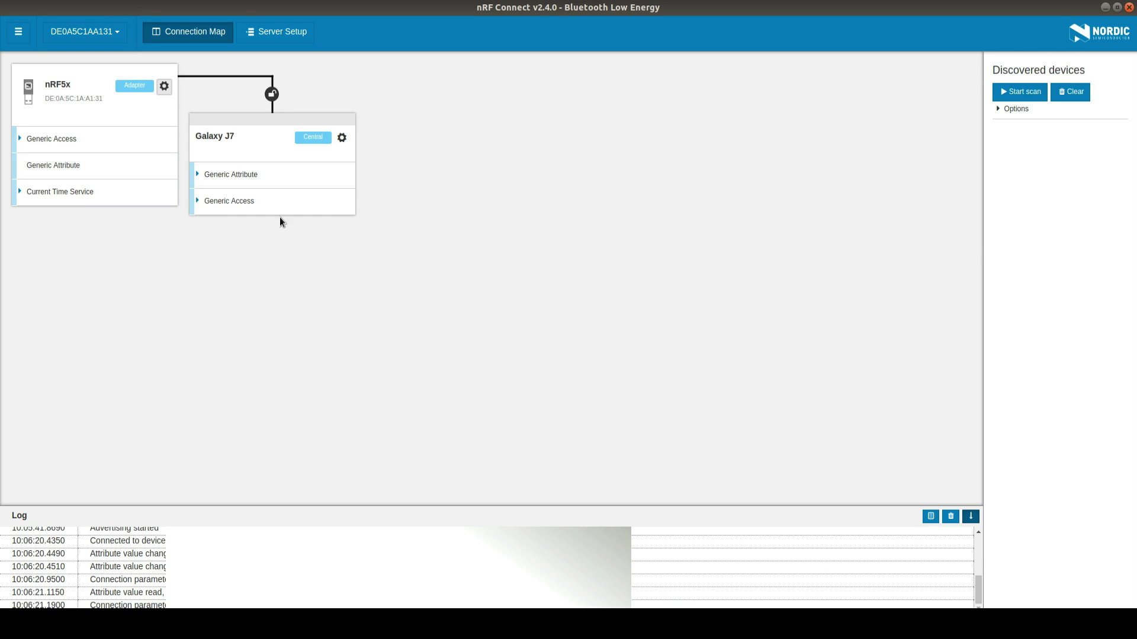
# Step: Expand the adapter's Current Time Service and write the value 02 11 to its Time Zone characteristic
pyautogui.moveTo(70, 204)
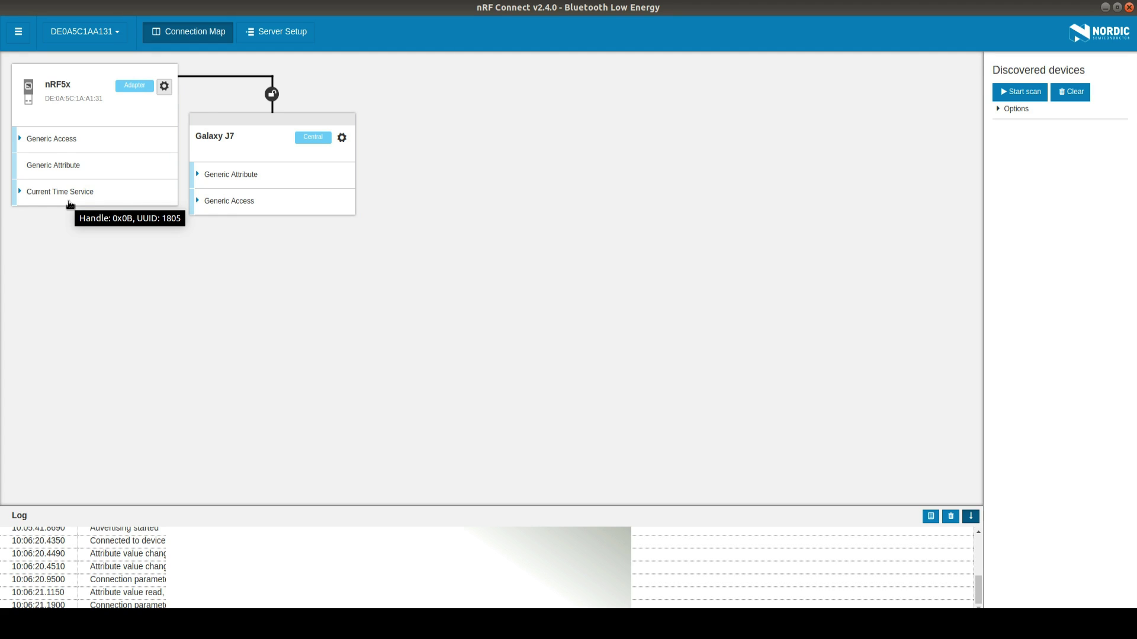
pyautogui.click(70, 201)
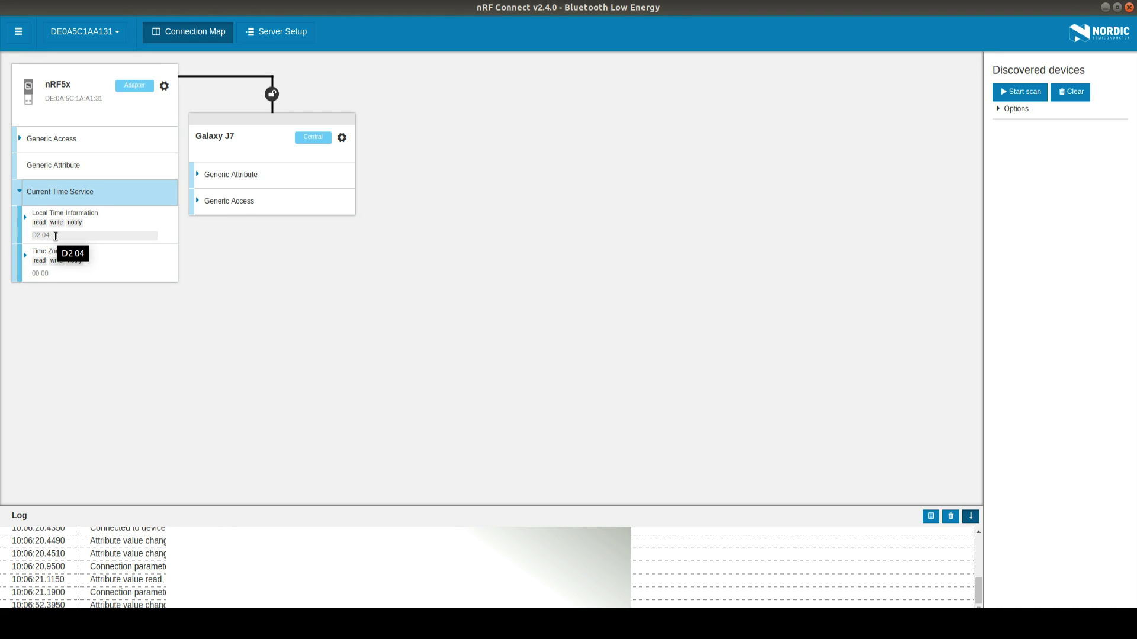
pyautogui.click(72, 273)
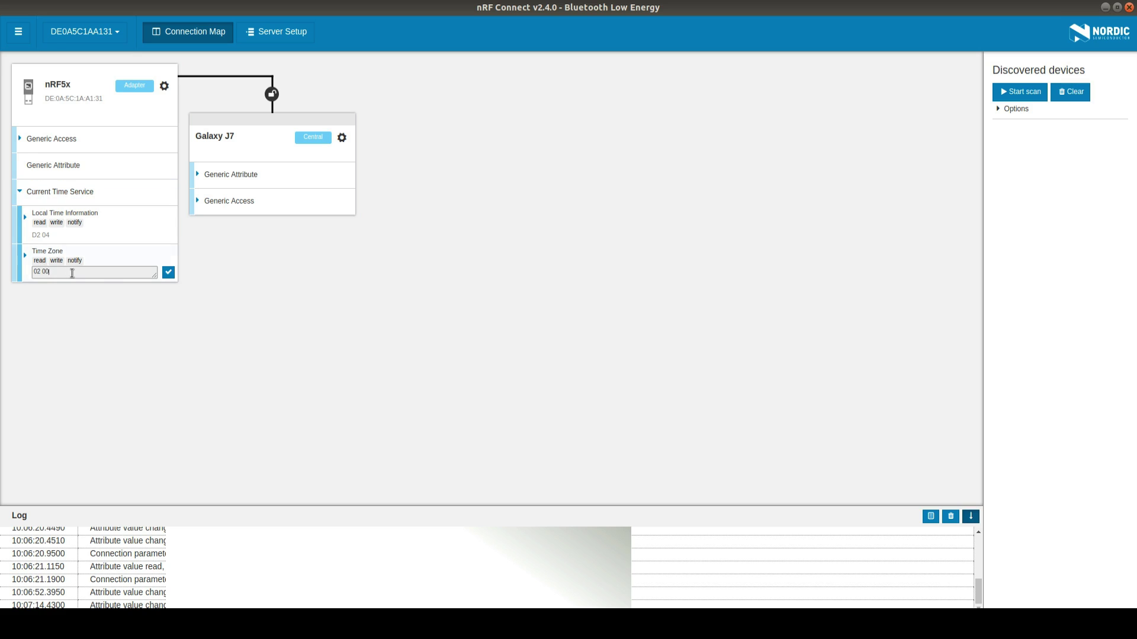
pyautogui.press('BackSpace')
pyautogui.press('BackSpace')
pyautogui.press('BackSpace')
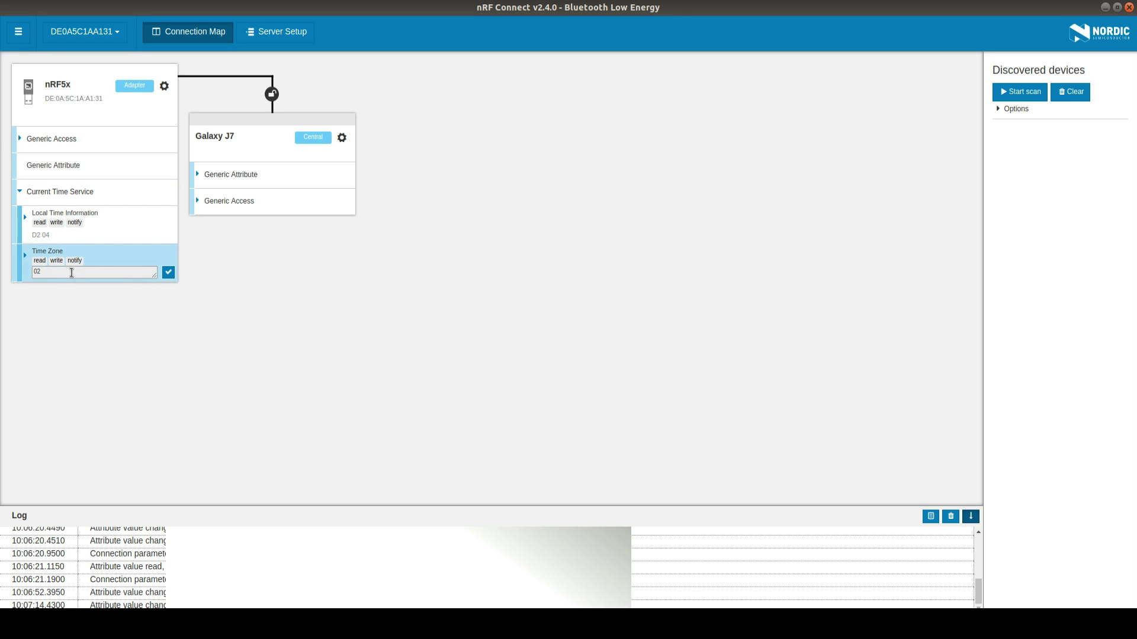
pyautogui.write('11')
pyautogui.click(166, 273)
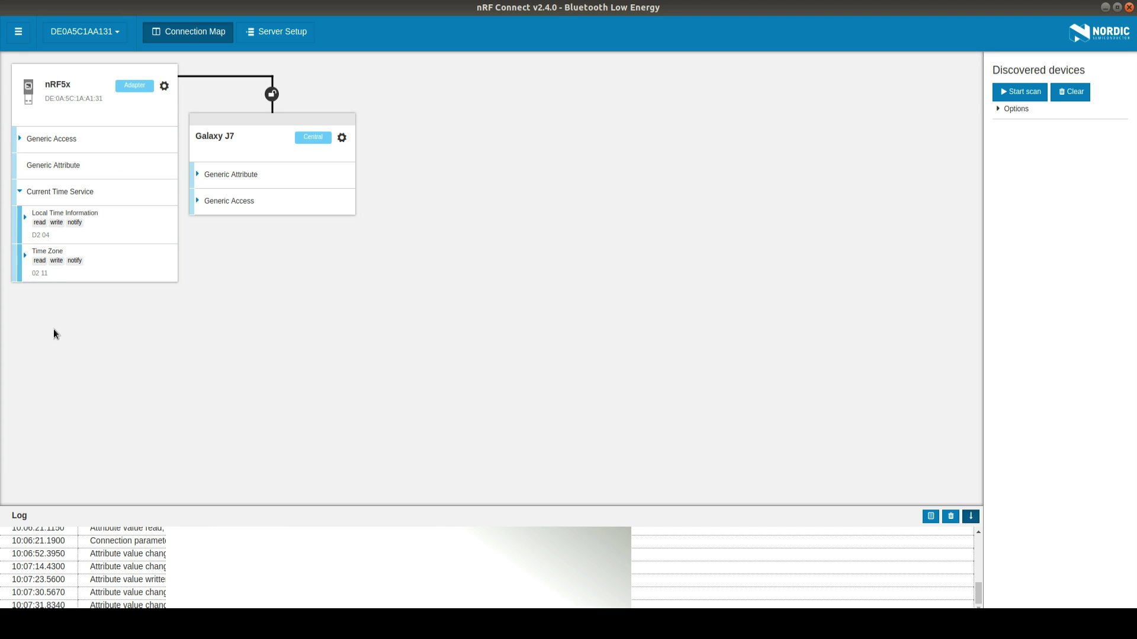
# Step: Expand the Time Zone and Local Time Information descriptors, and write D2 04 77 to the Local Time Information characteristic
pyautogui.click(25, 255)
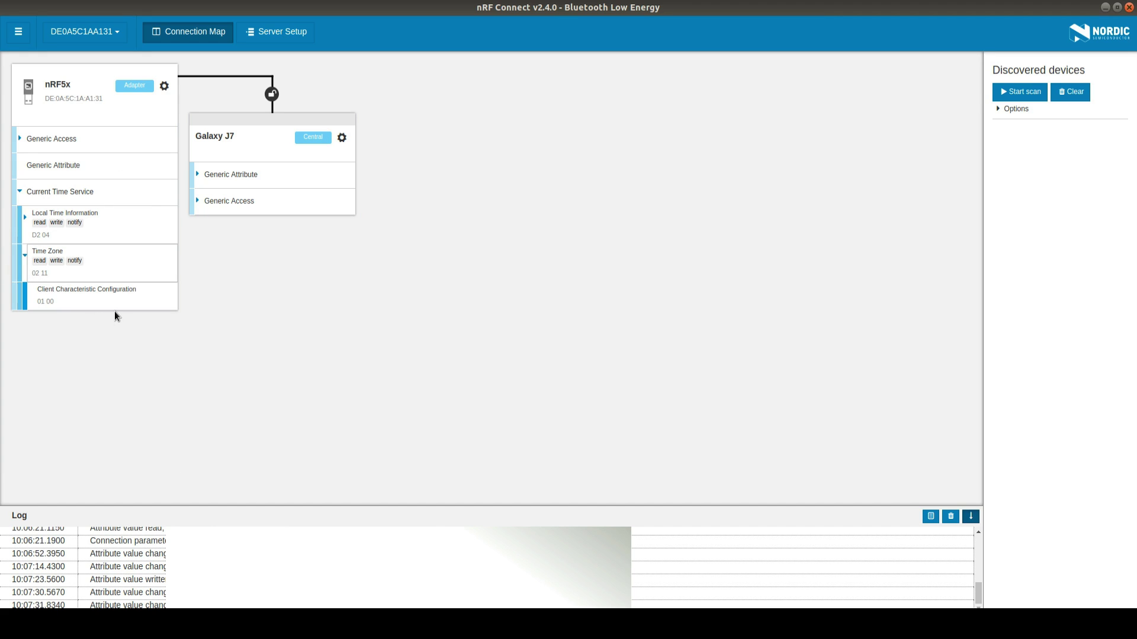
pyautogui.click(25, 217)
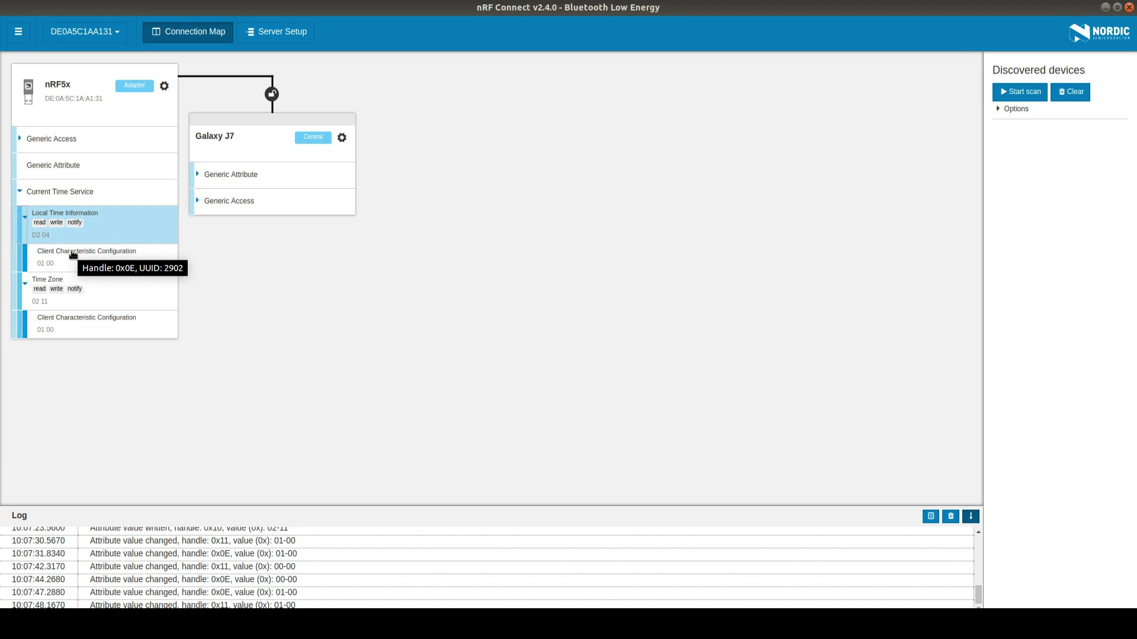
pyautogui.click(82, 263)
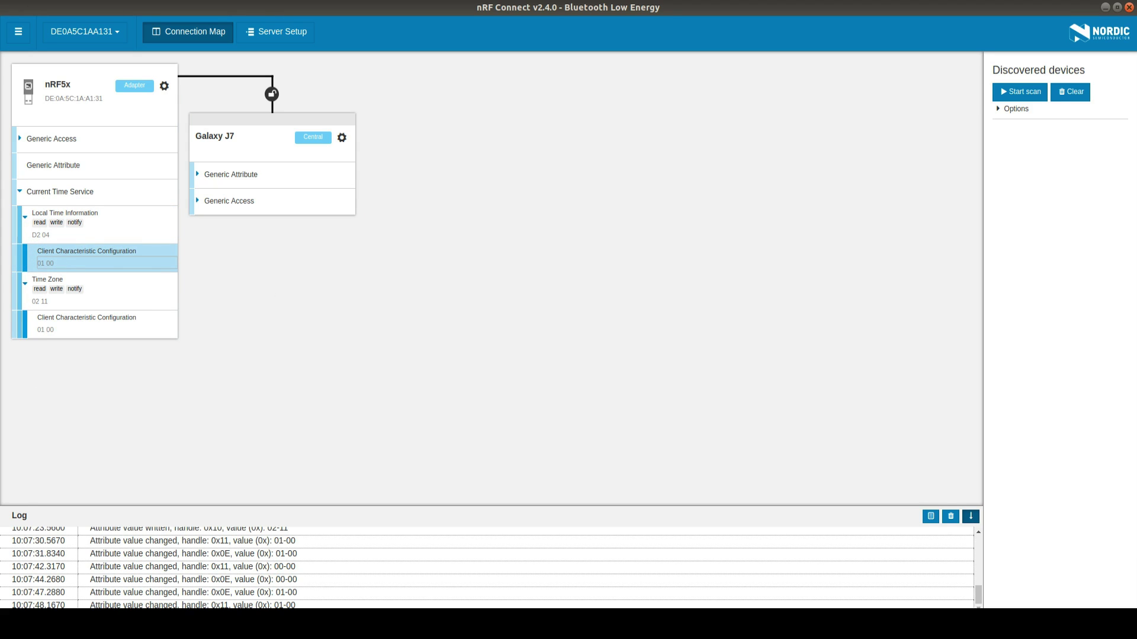
pyautogui.click(88, 232)
pyautogui.click(168, 234)
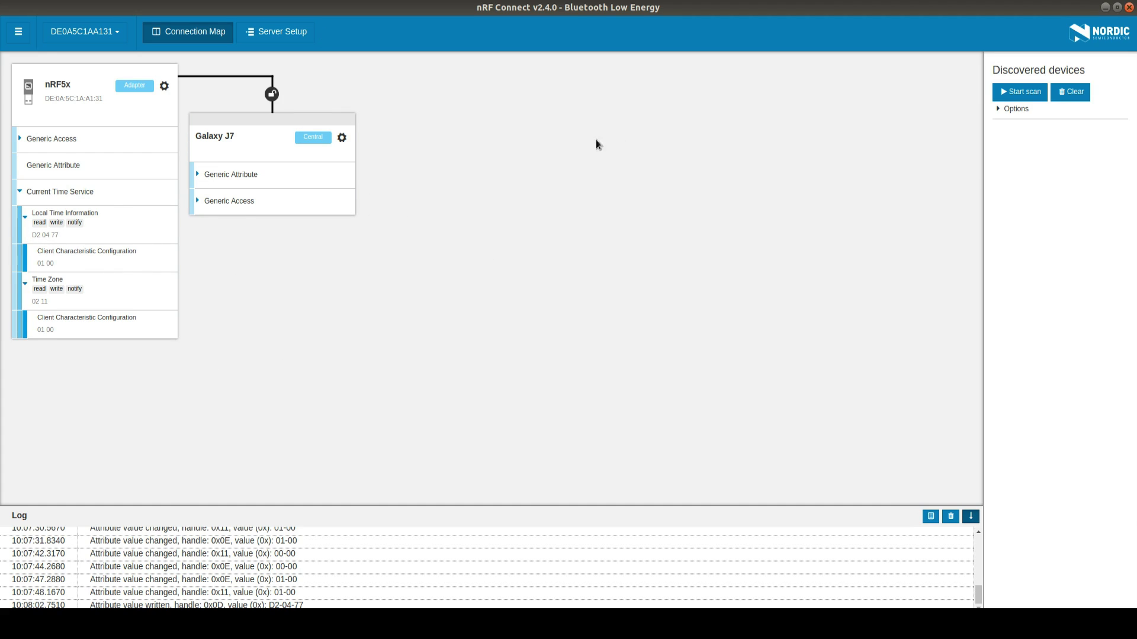
# Step: Start a scan for nearby Bluetooth devices and stop it again
pyautogui.click(1020, 91)
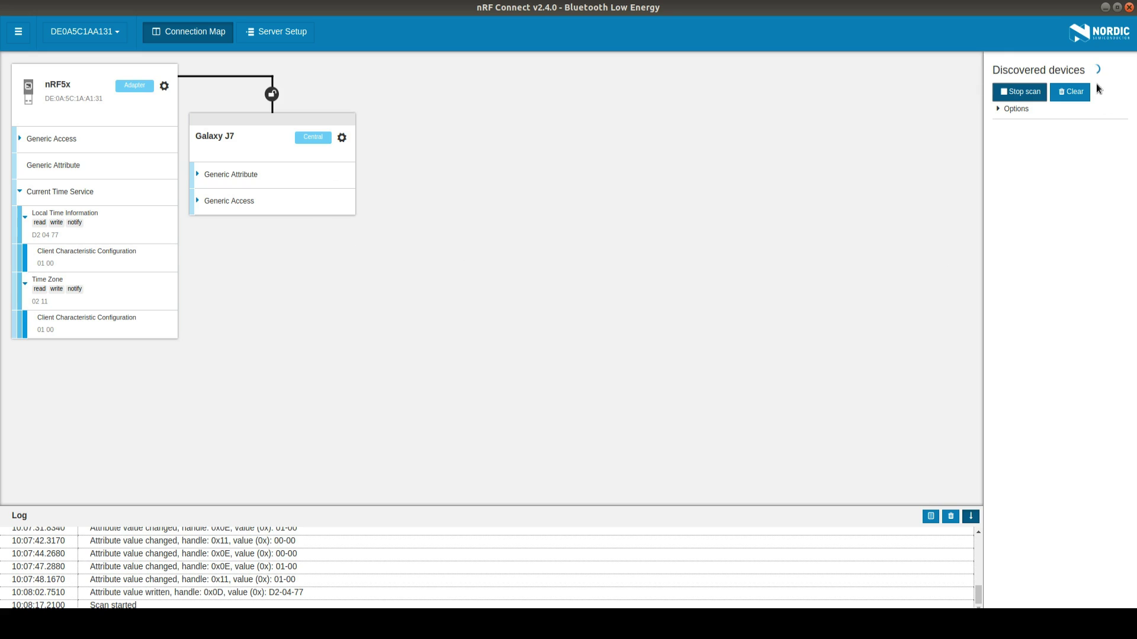
pyautogui.click(1020, 92)
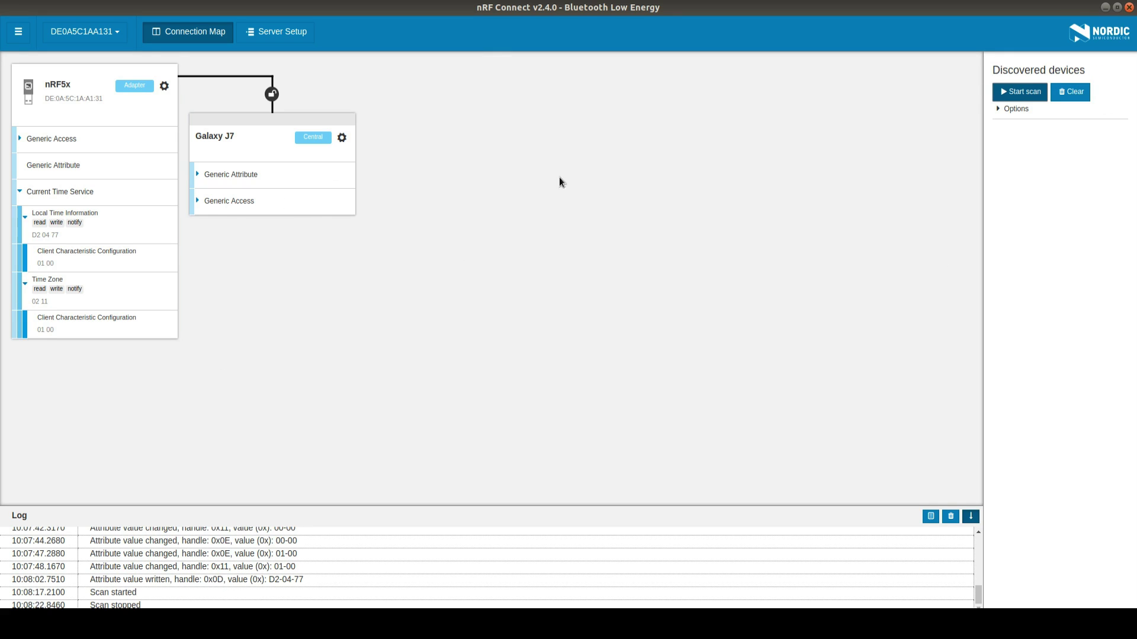